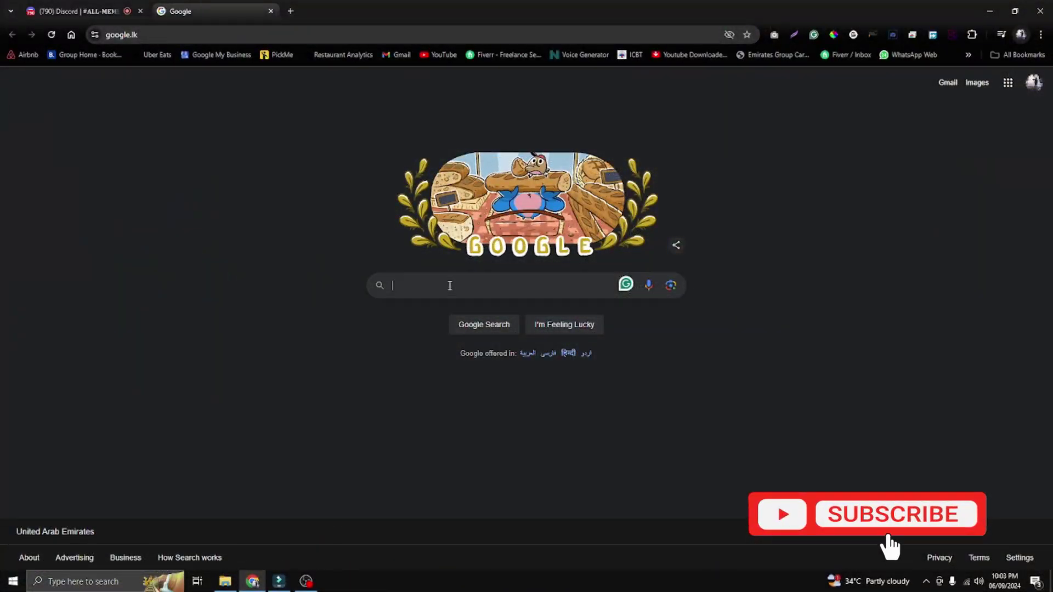
Search Google for 'openiv' and open the official openiv.com OpenIV 4.1 download page.
left_click(450, 286)
type("o")
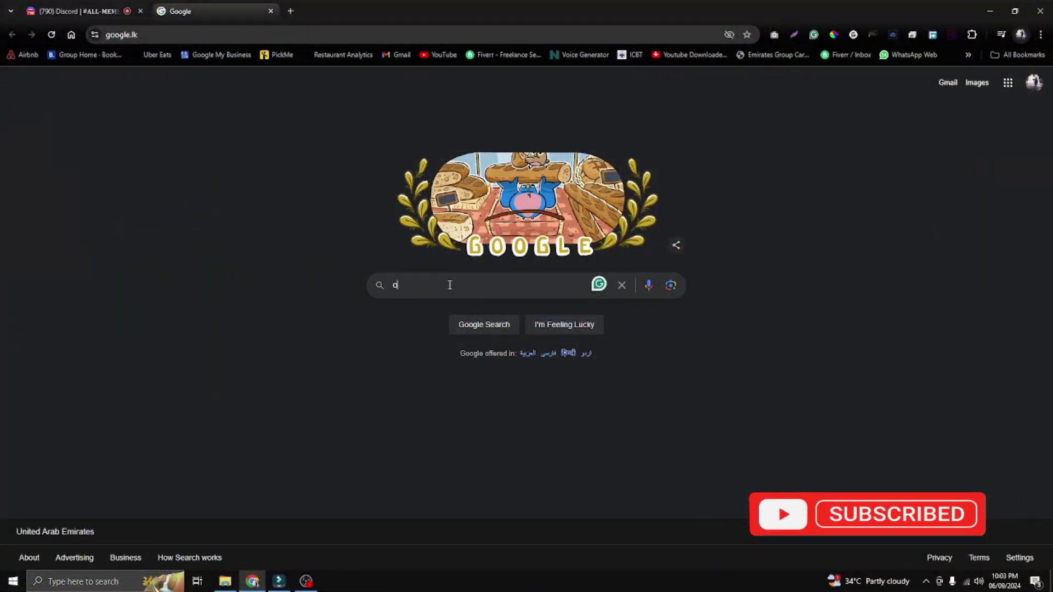
type("peniv")
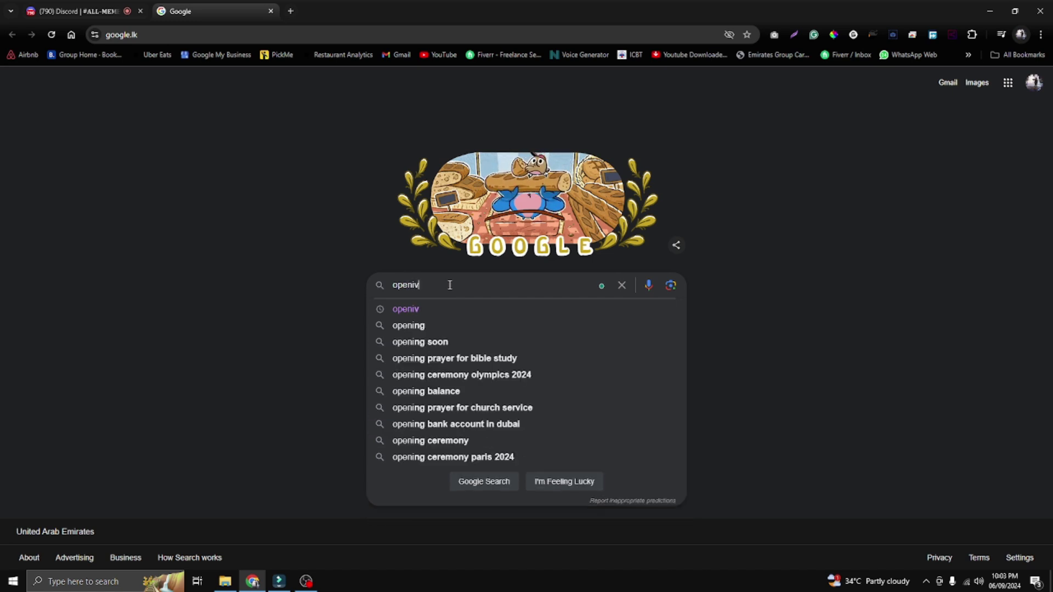
key("Return")
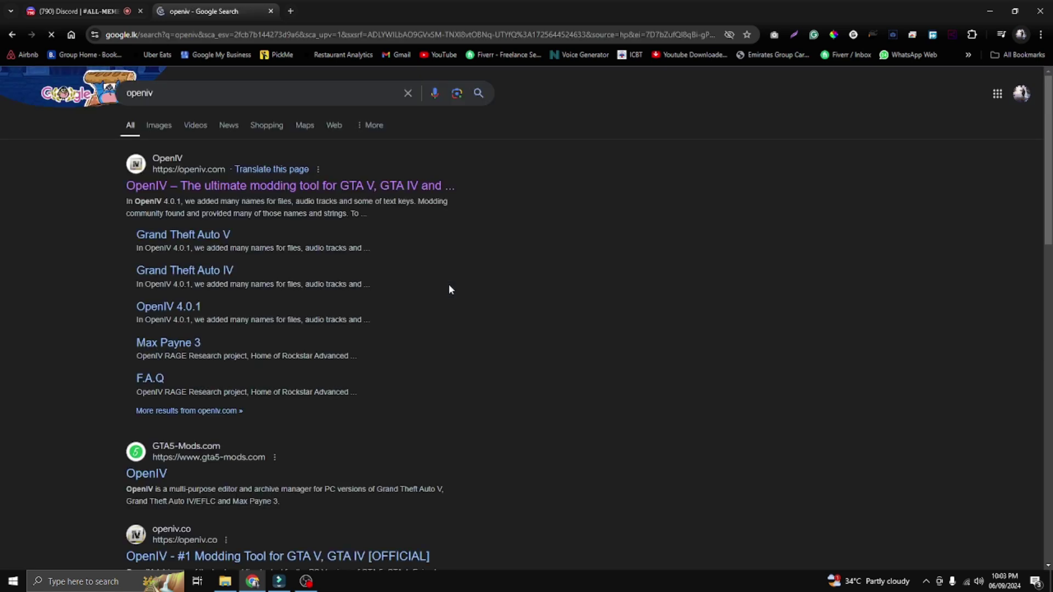
left_click(250, 193)
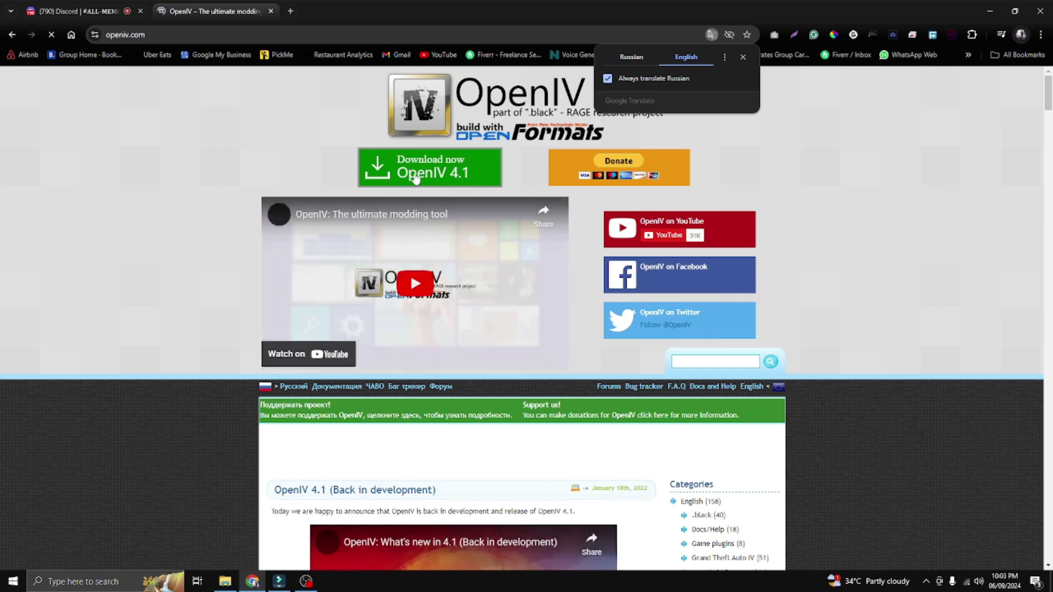
Download the OpenIV 4.1 installer ovisetup.exe to Downloads, then close Free Download Manager.
left_click(414, 172)
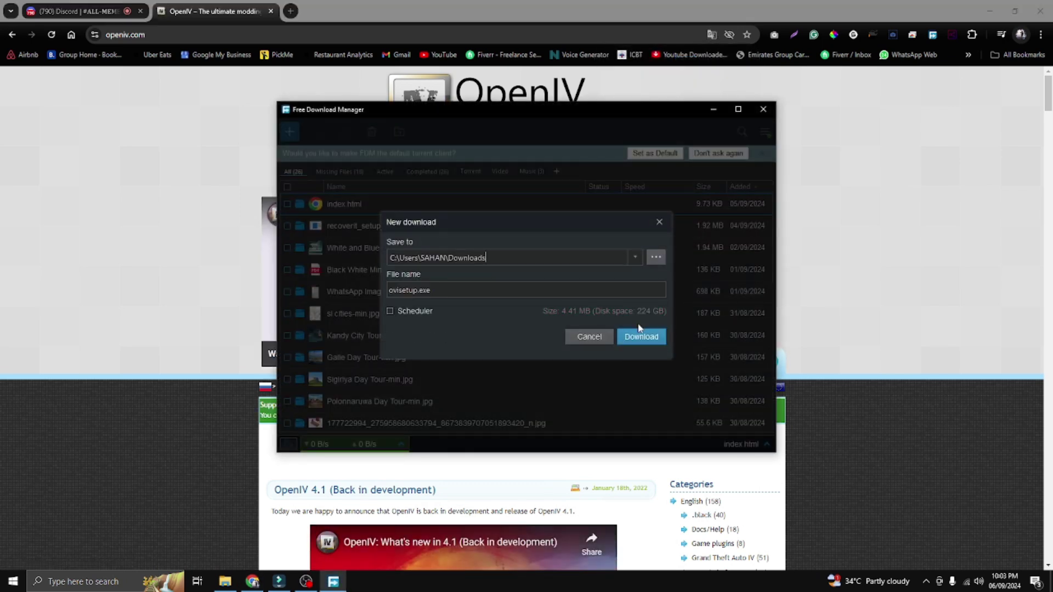
left_click(638, 334)
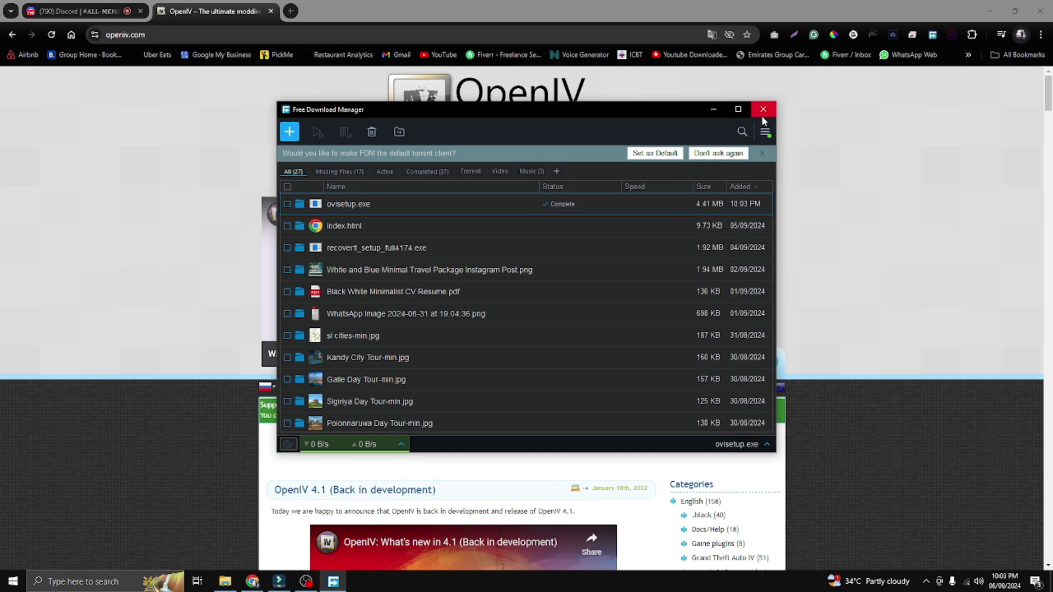
left_click(764, 113)
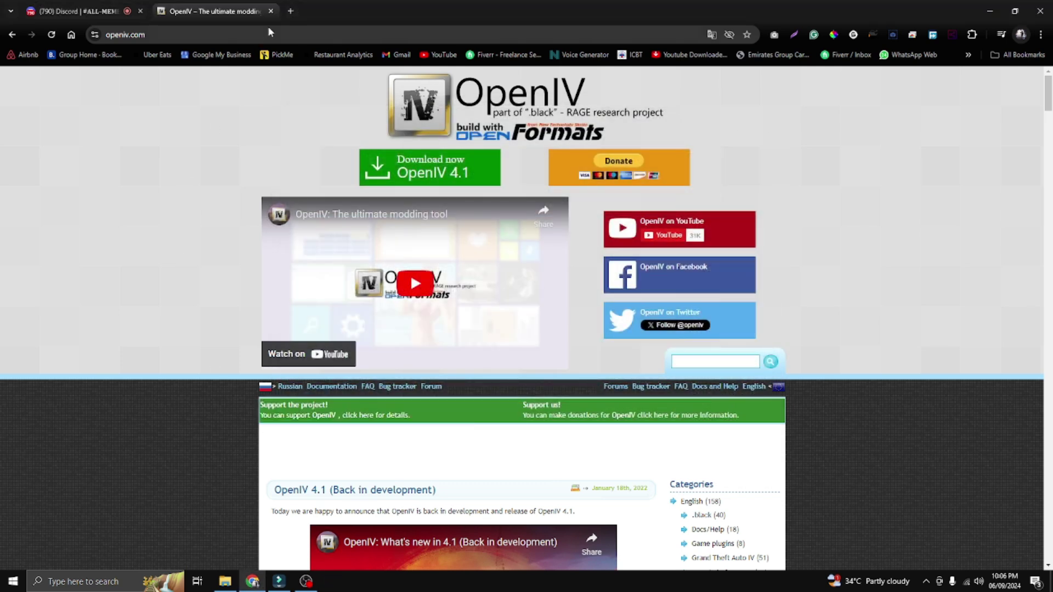
In a new tab, search 'gtavmo' and open the GTA5-Mods.com site.
left_click(291, 11)
left_click(381, 226)
type("gtavmo")
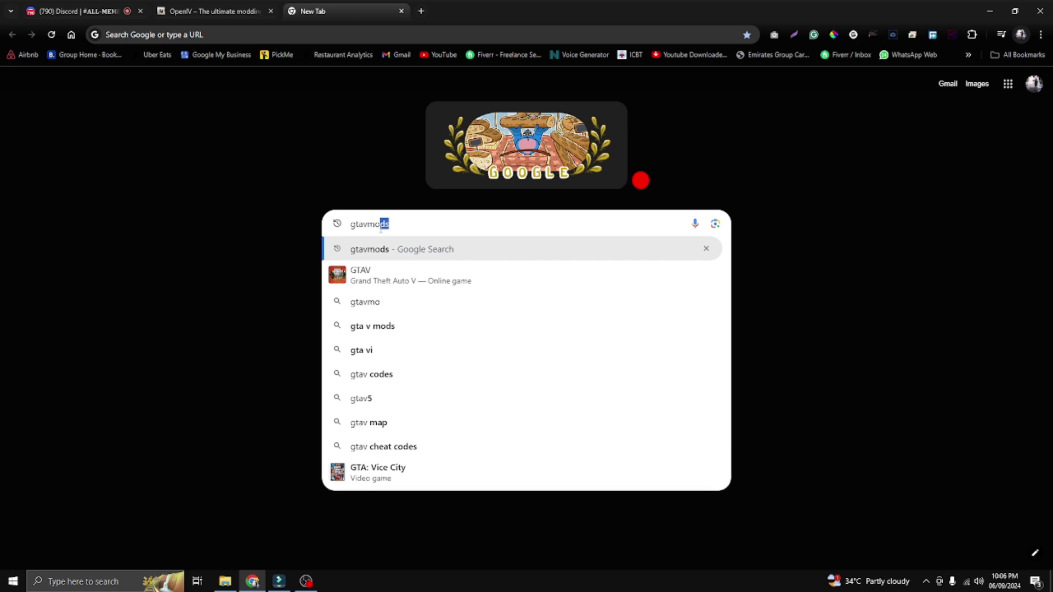
key("Return")
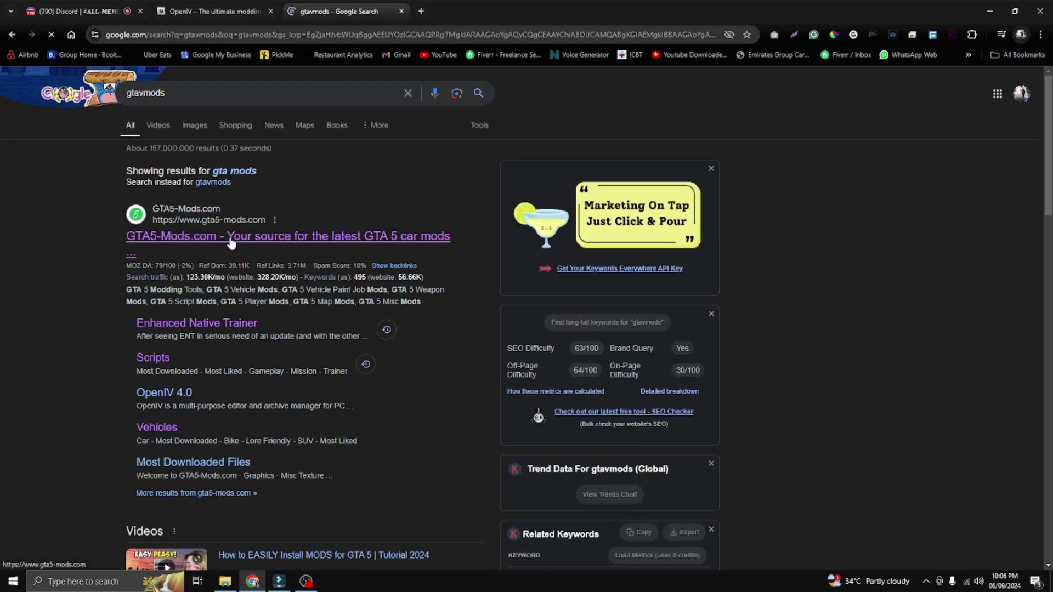
left_click(231, 243)
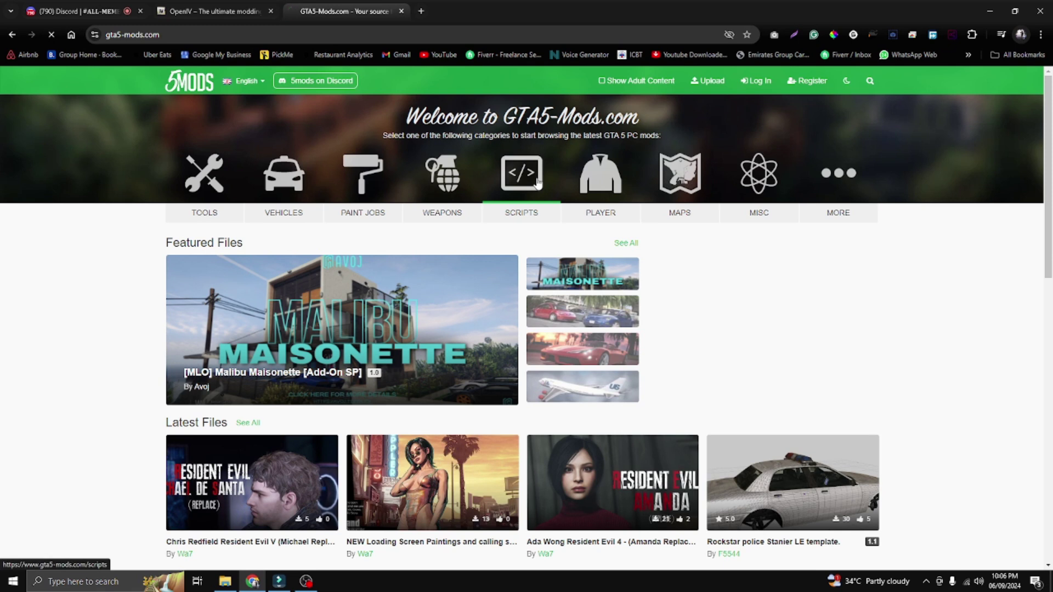
Browse the Scripts category and search the site for 'scripthook'.
left_click(538, 182)
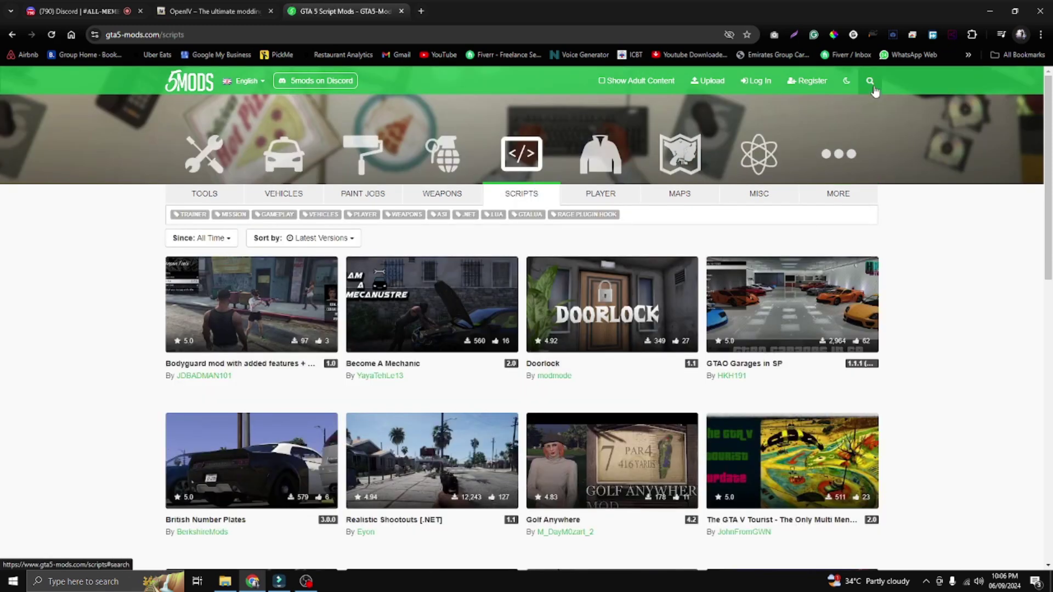
left_click(874, 86)
type("scripthoo")
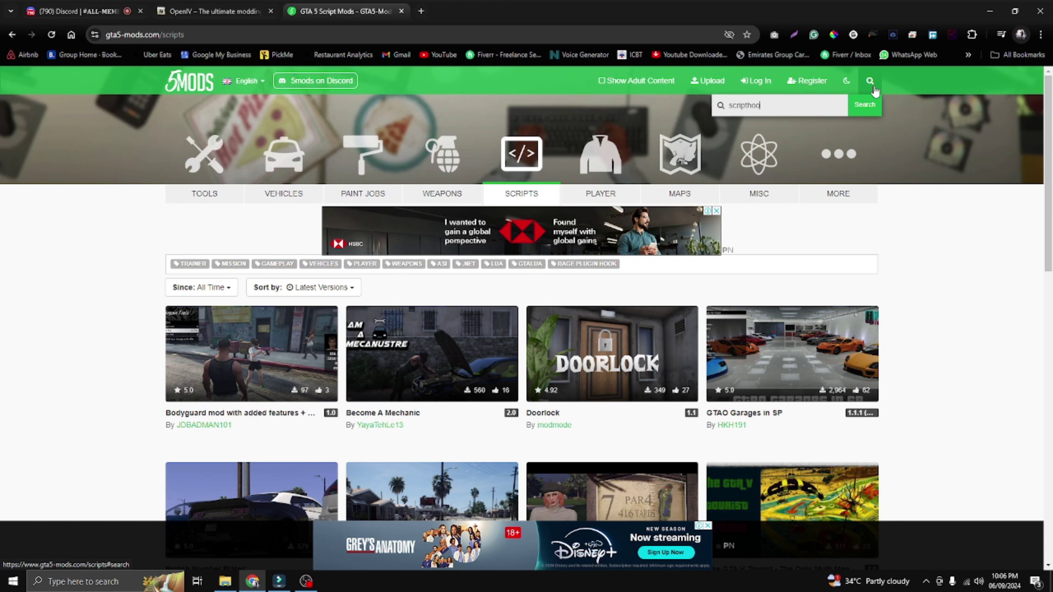
type("k")
key("Return")
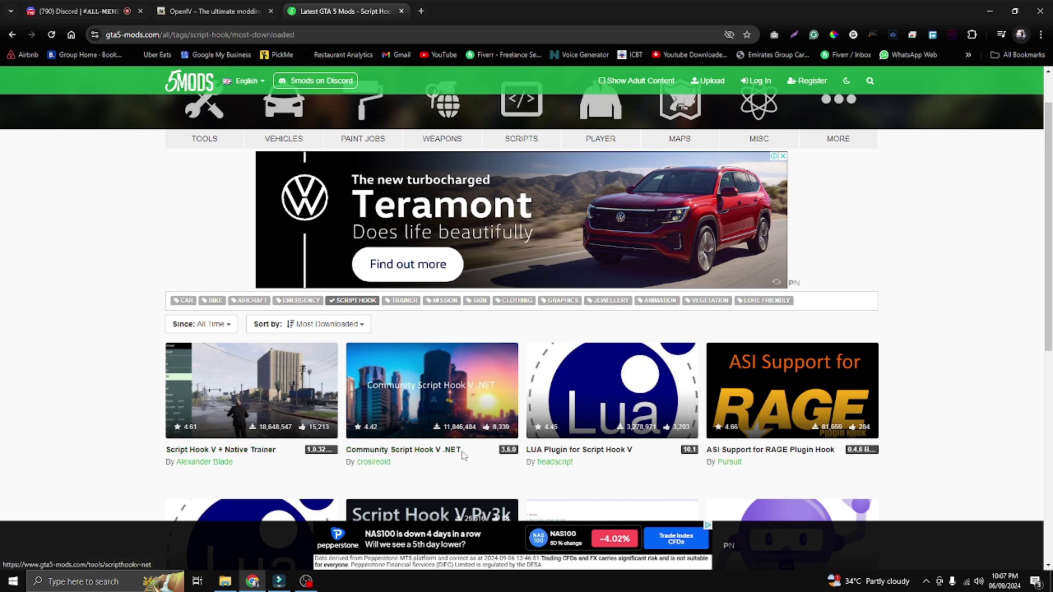
Open Script Hook V + Native Trainer and Community Script Hook V .NET in new tabs.
right_click(208, 452)
left_click(266, 307)
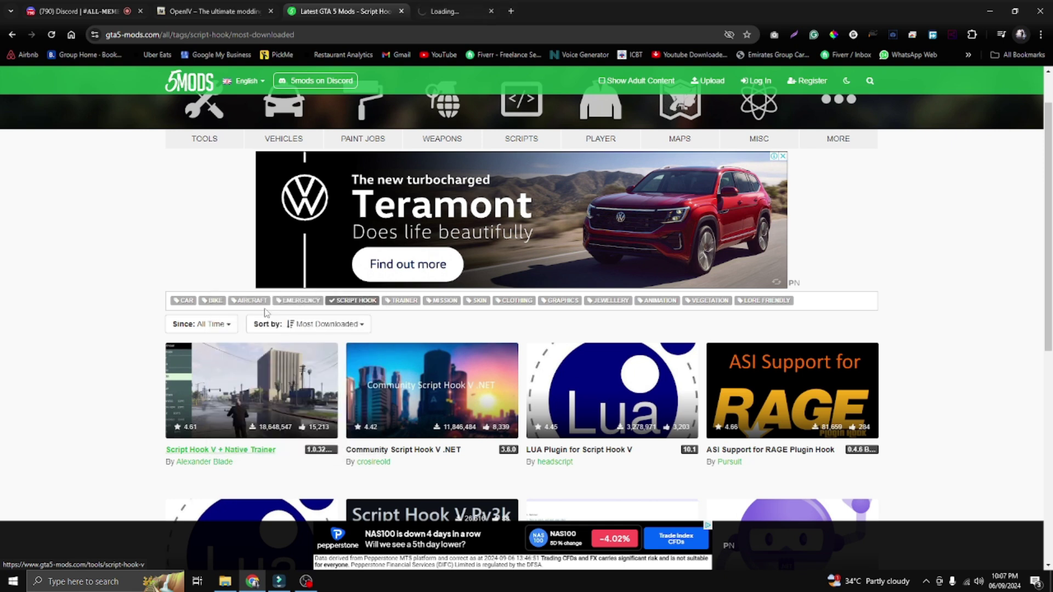
right_click(390, 450)
left_click(439, 299)
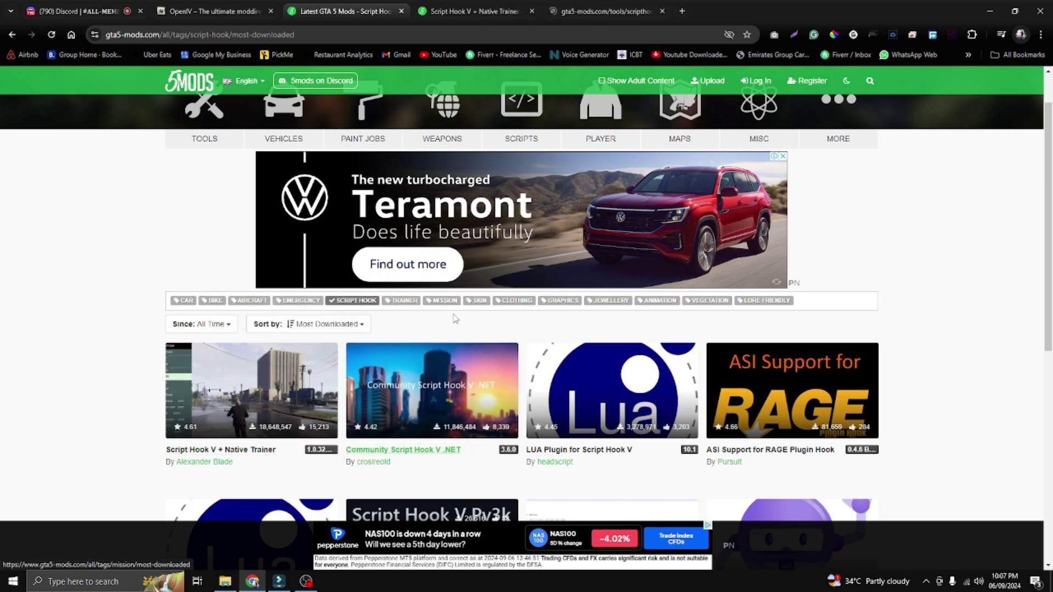
Scroll through the details on both the Script Hook V and Community Script Hook V .NET pages.
left_click(476, 11)
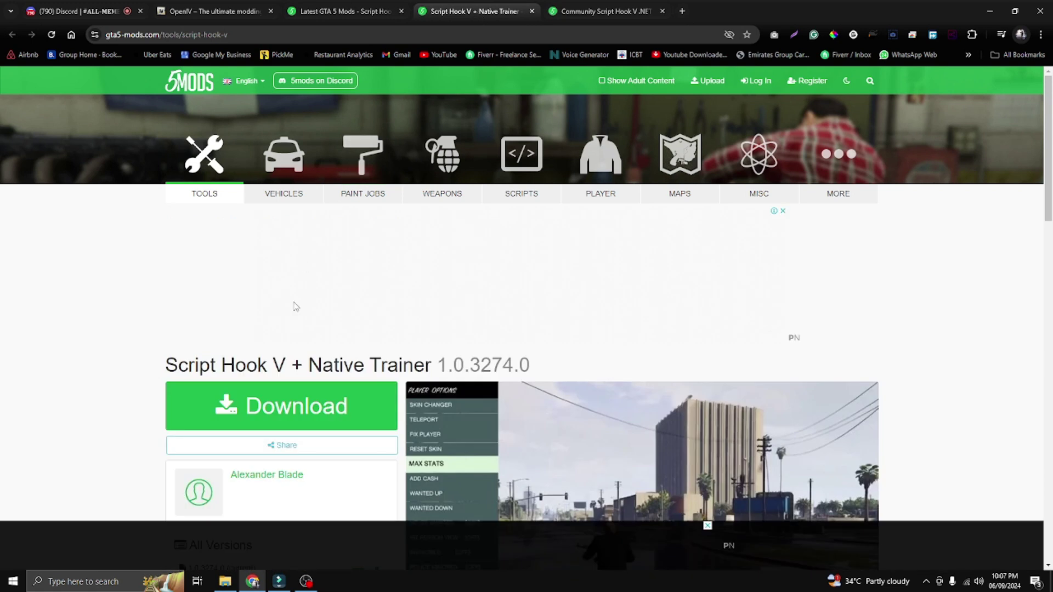
scroll(169, 358, "down", 2)
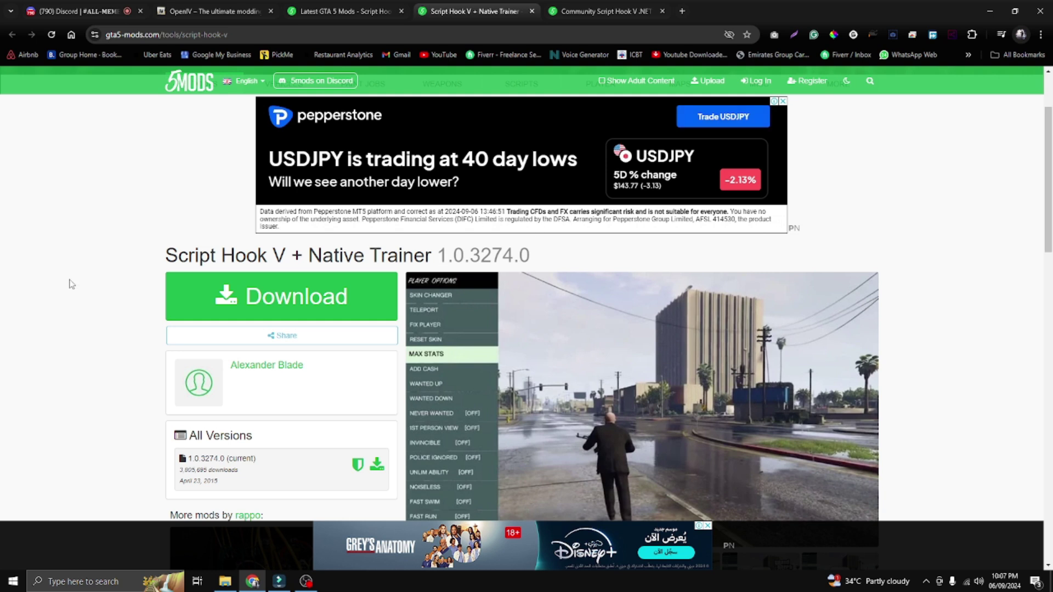
scroll(156, 280, "down", 4)
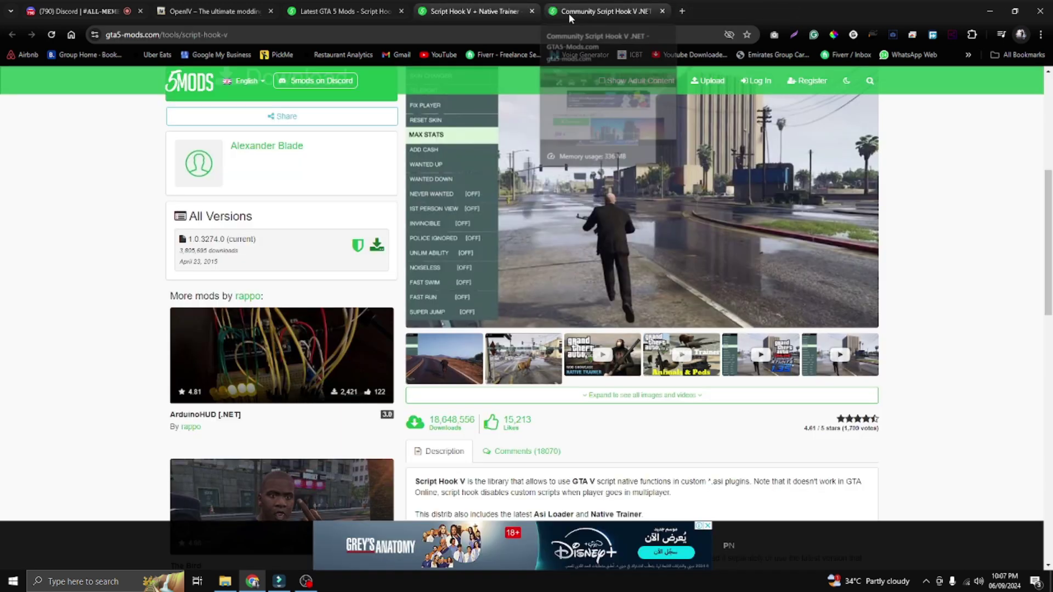
left_click(569, 12)
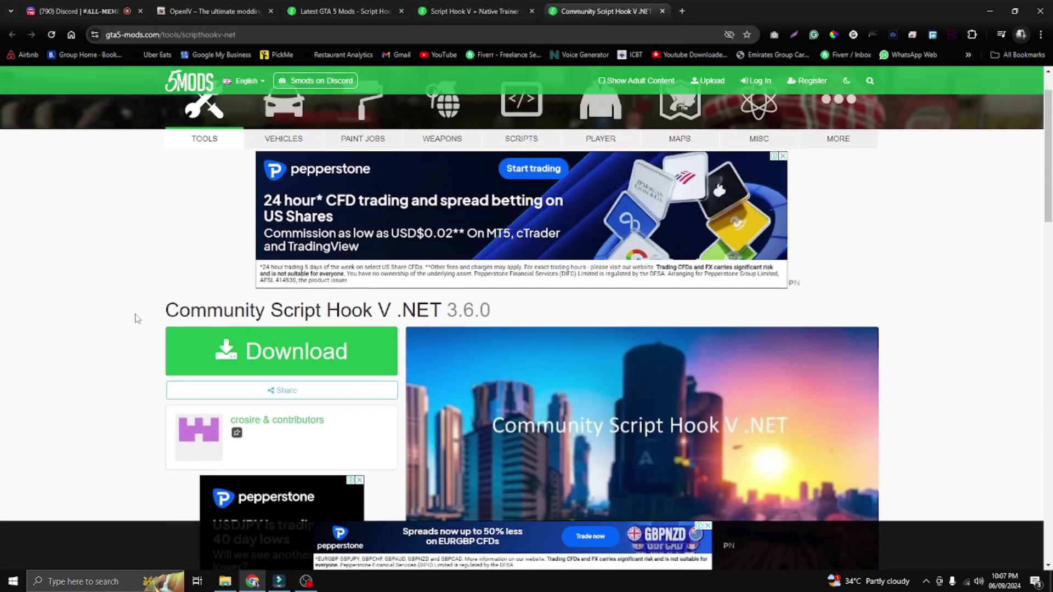
scroll(135, 318, "down", 3)
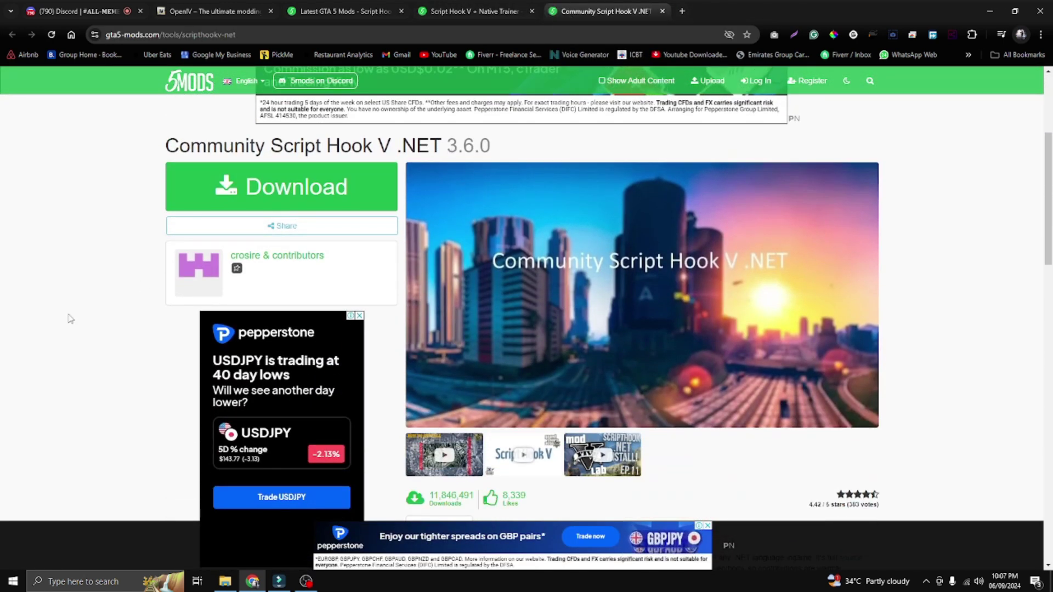
scroll(70, 319, "down", 6)
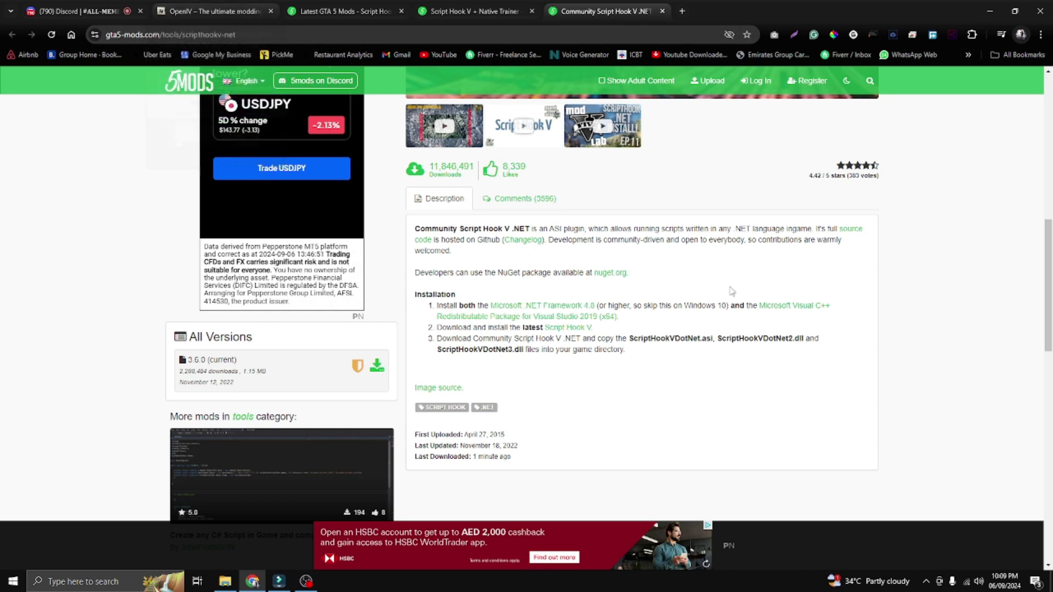
In a new tab, search Google for 'nve gra' to find the NVE graphics mod.
left_click(683, 12)
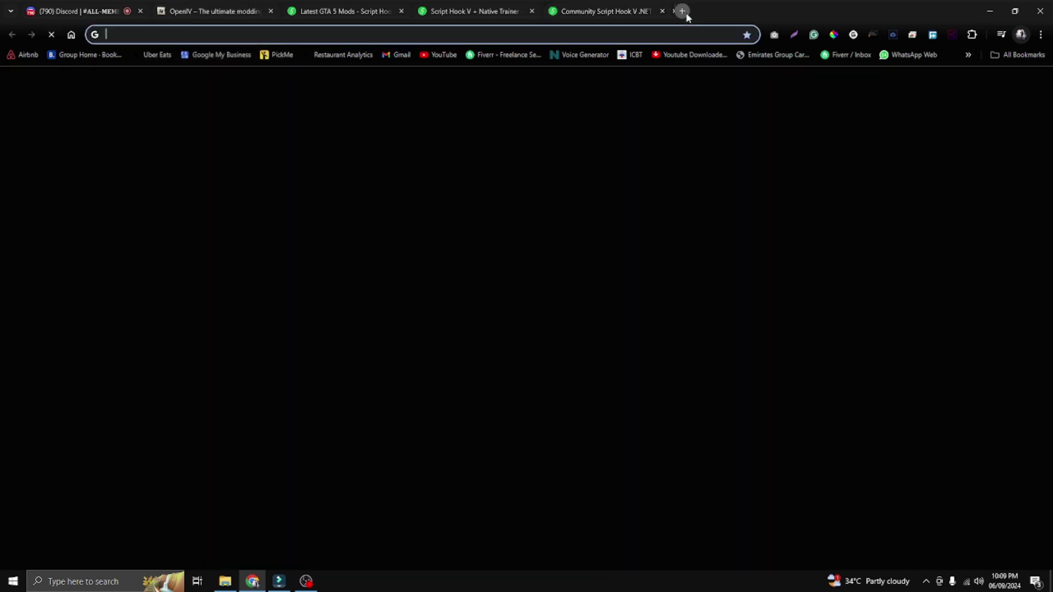
left_click(660, 38)
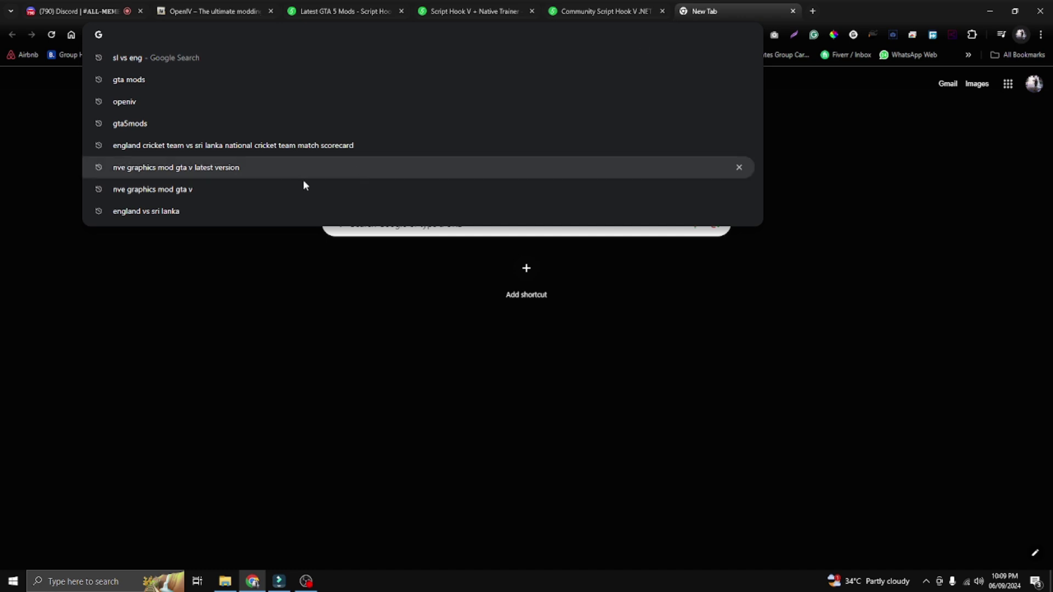
left_click(203, 170)
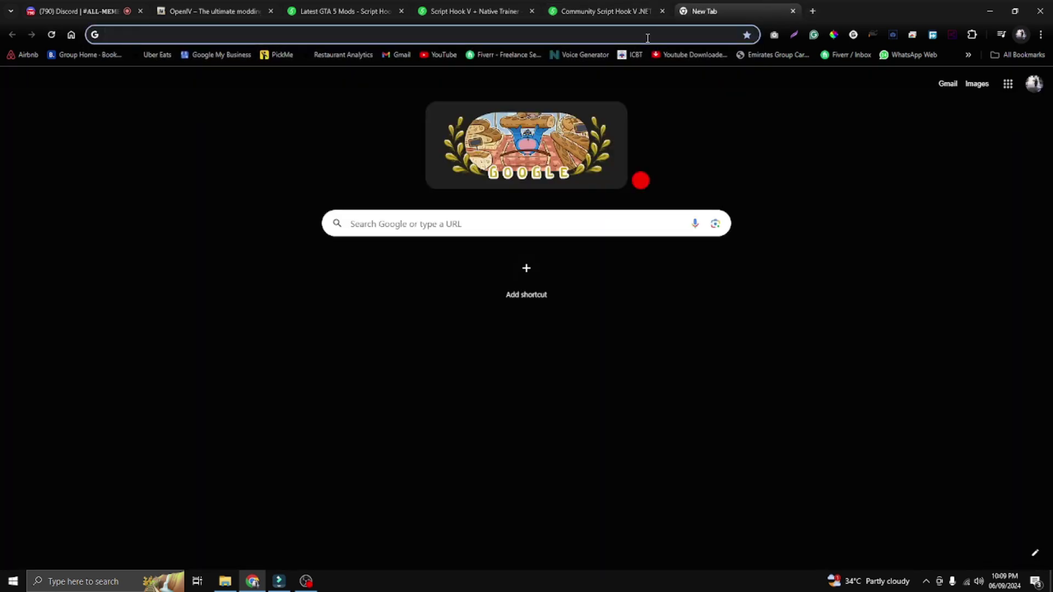
left_click(553, 236)
type("nve graphics mod gta v latest version")
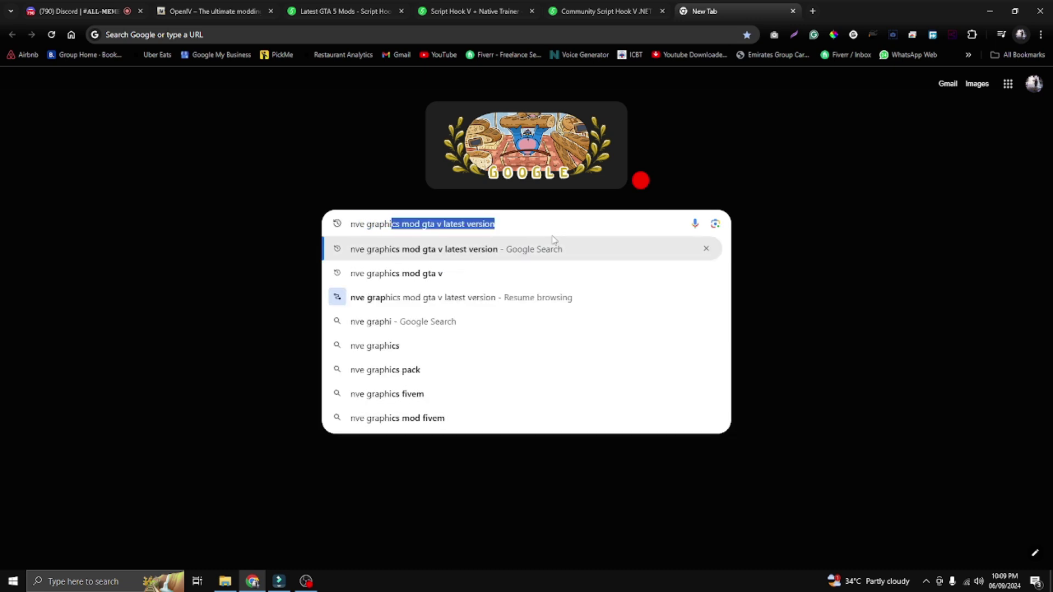
key("Return")
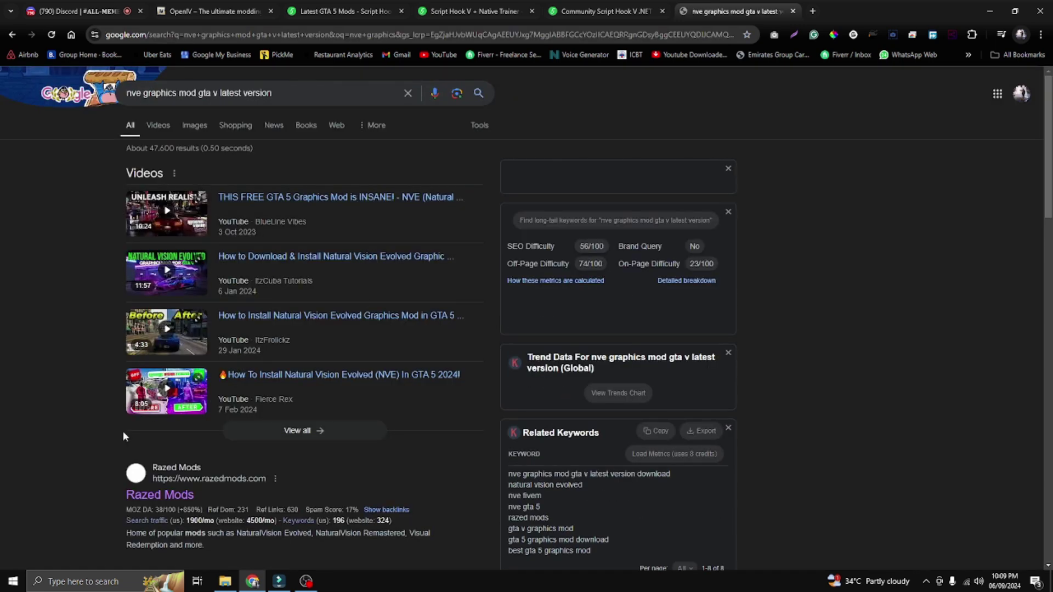
scroll(123, 431, "down", 4)
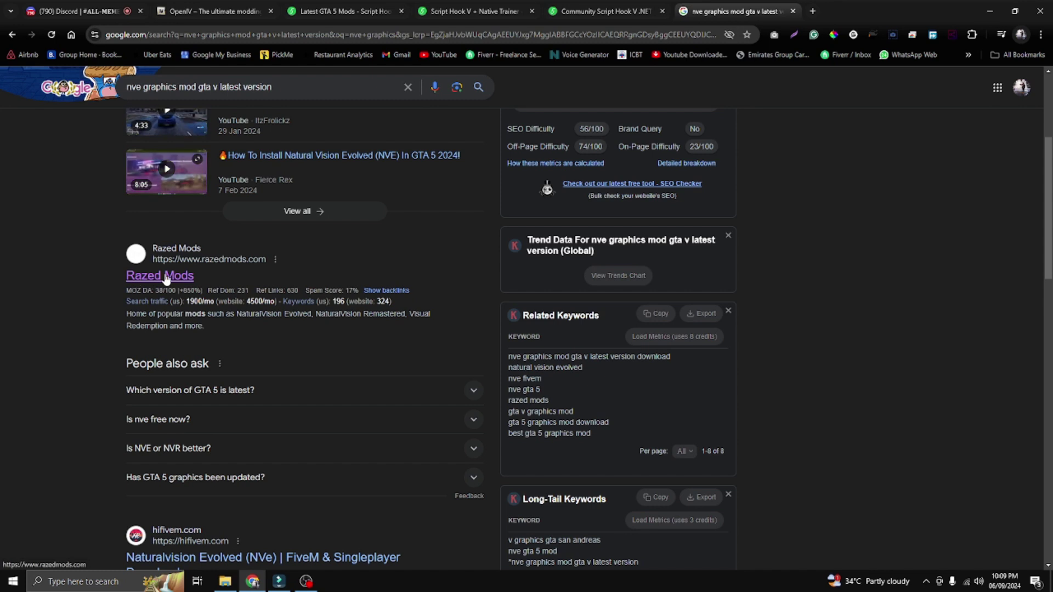
Open Razed Mods and the NaturalVision Evolved page under Grand Theft Auto V.
left_click(163, 277)
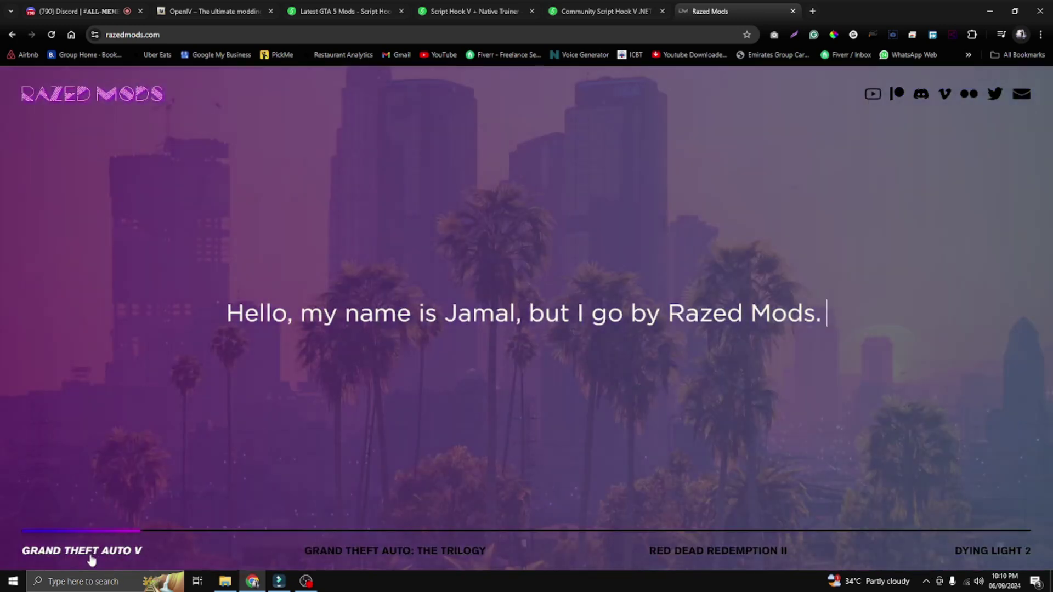
left_click(90, 552)
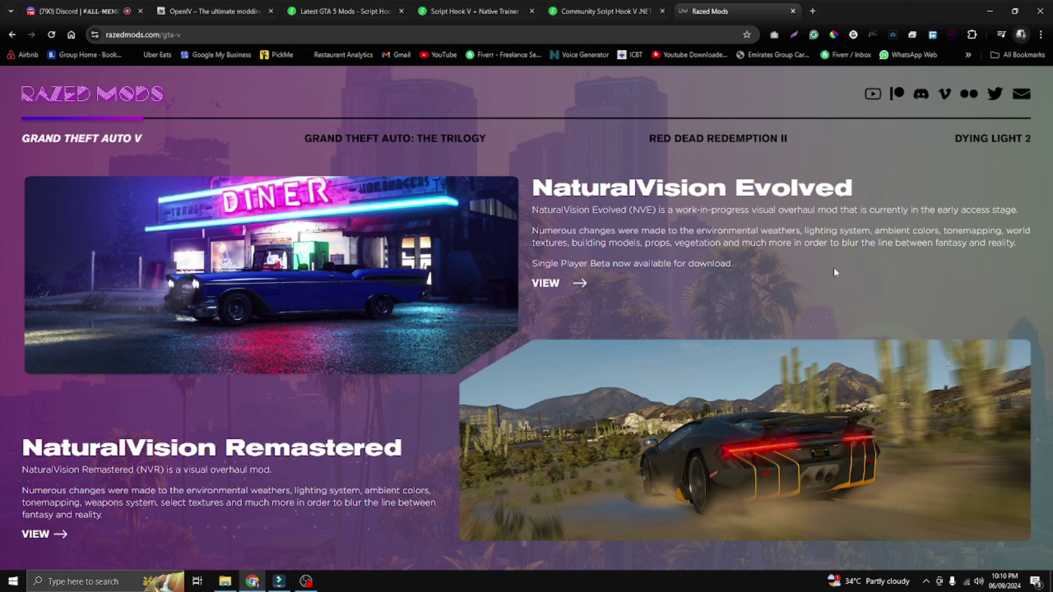
left_click(561, 286)
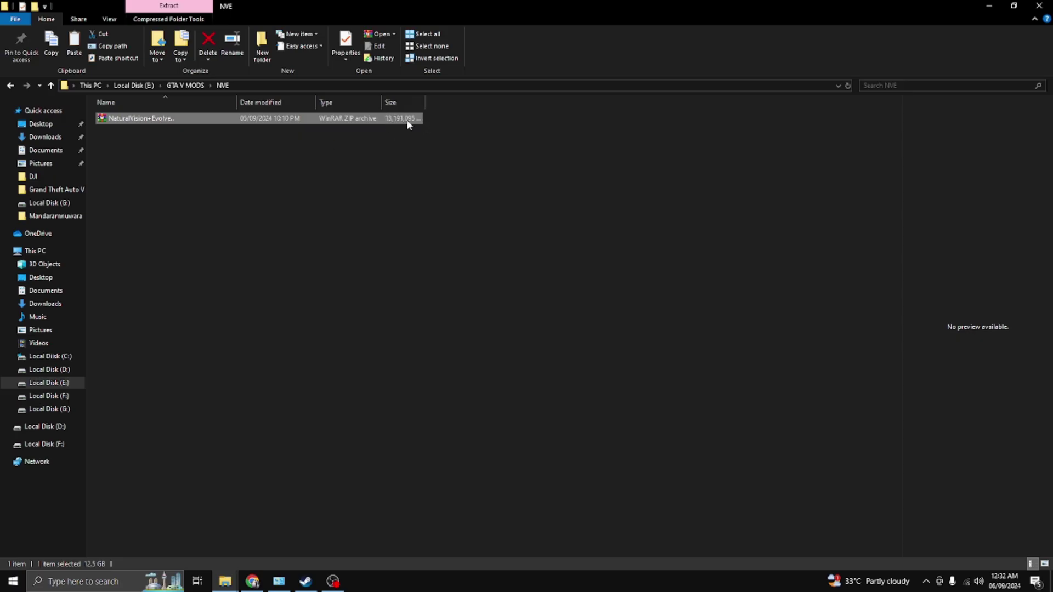
Browse the NVE archive's PART ONE–THREE files, ReShade Shaders and Optional Add-Ons, then launch OpenIV.
double_click(165, 118)
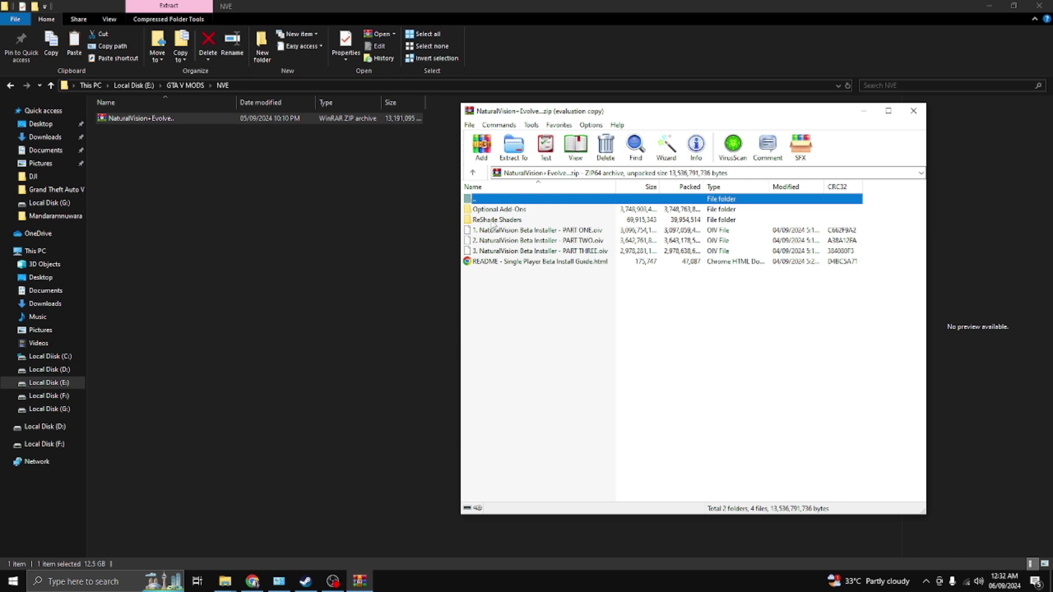
left_click(495, 231)
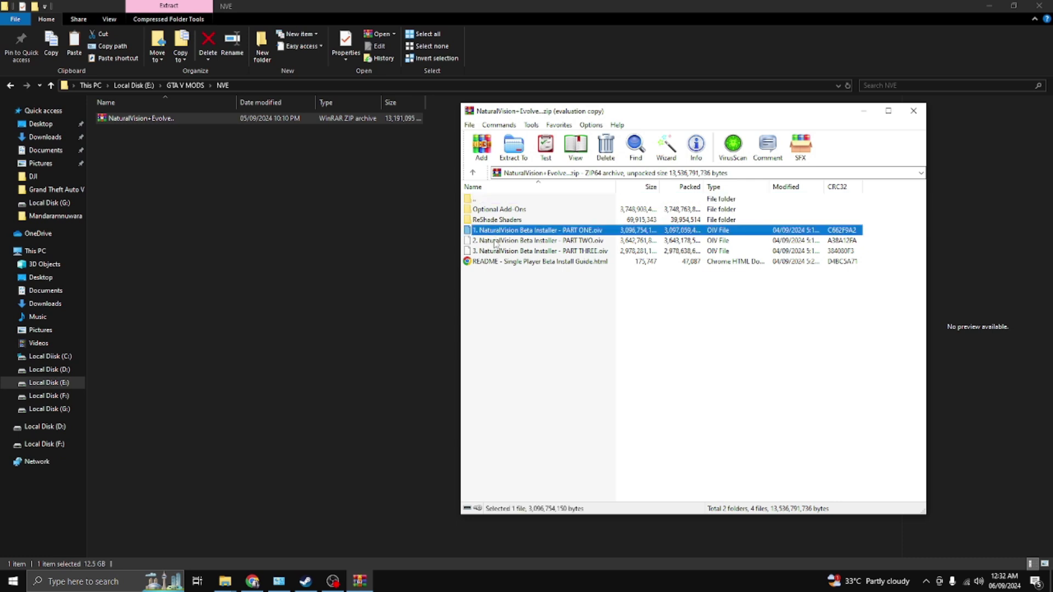
left_click(495, 242)
left_click(492, 253)
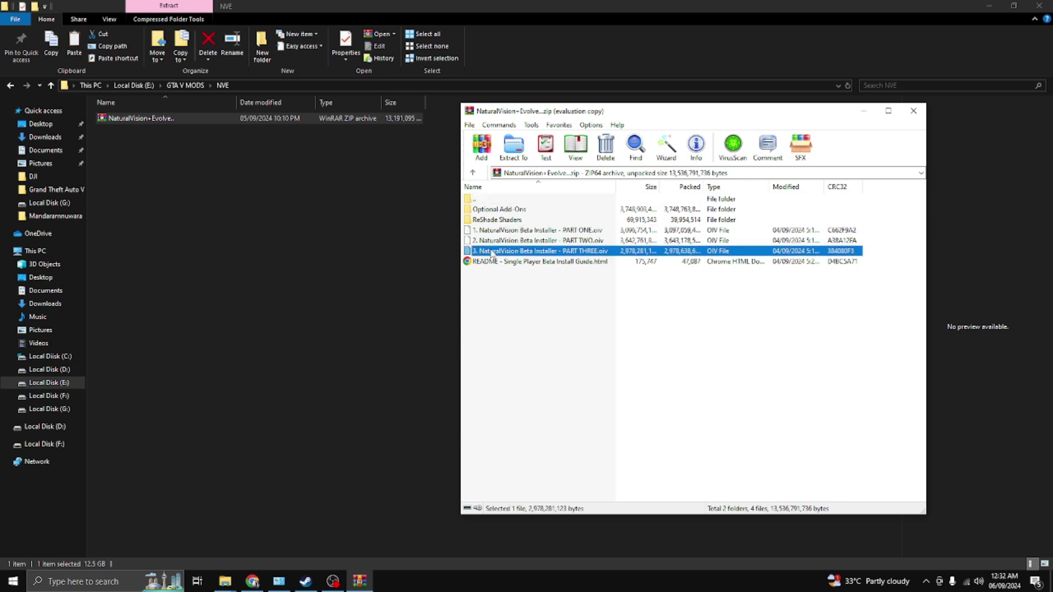
double_click(492, 220)
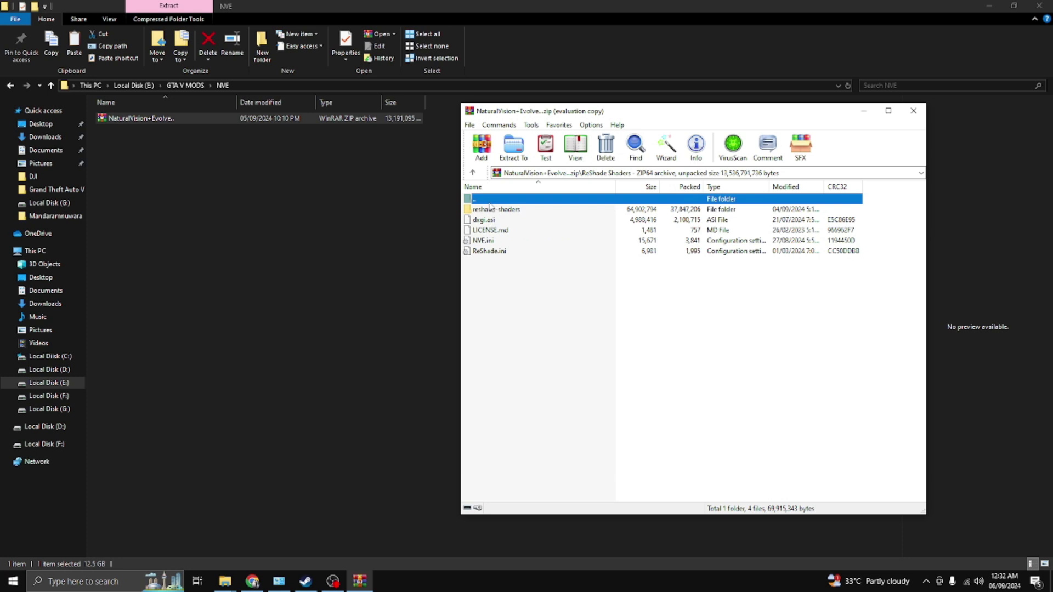
left_click(473, 175)
double_click(488, 211)
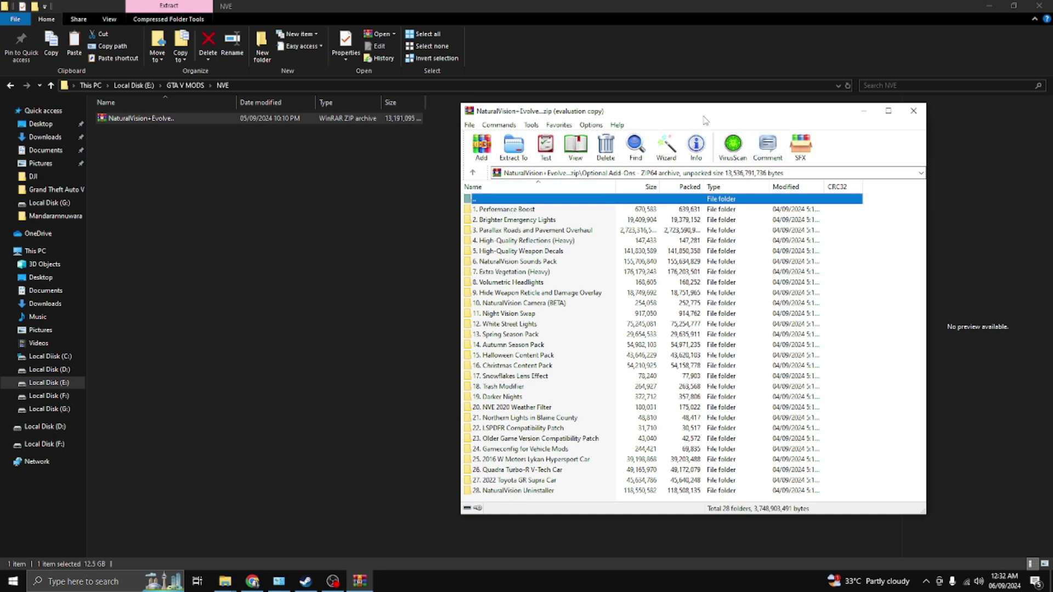
key("super+d")
double_click(61, 477)
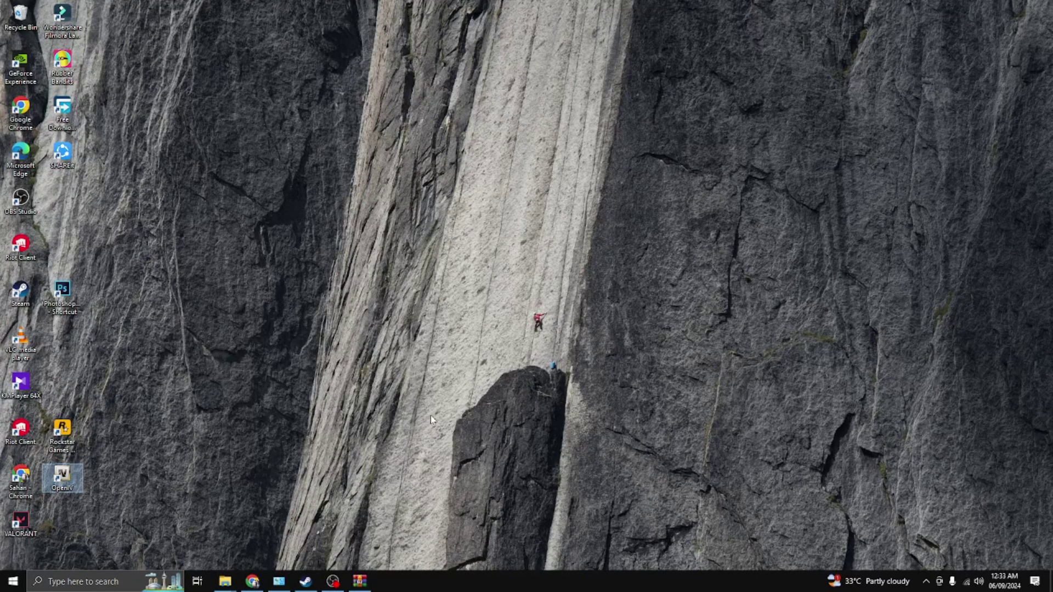
Open GTA V for Windows in OpenIV, maximised, with edit mode turned on.
left_click(470, 308)
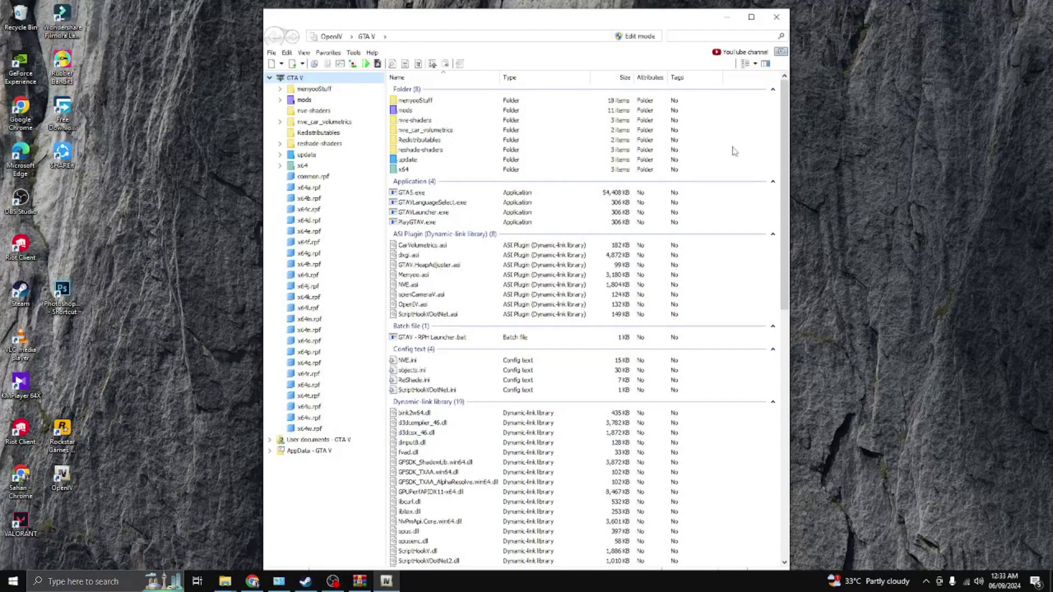
left_click(752, 17)
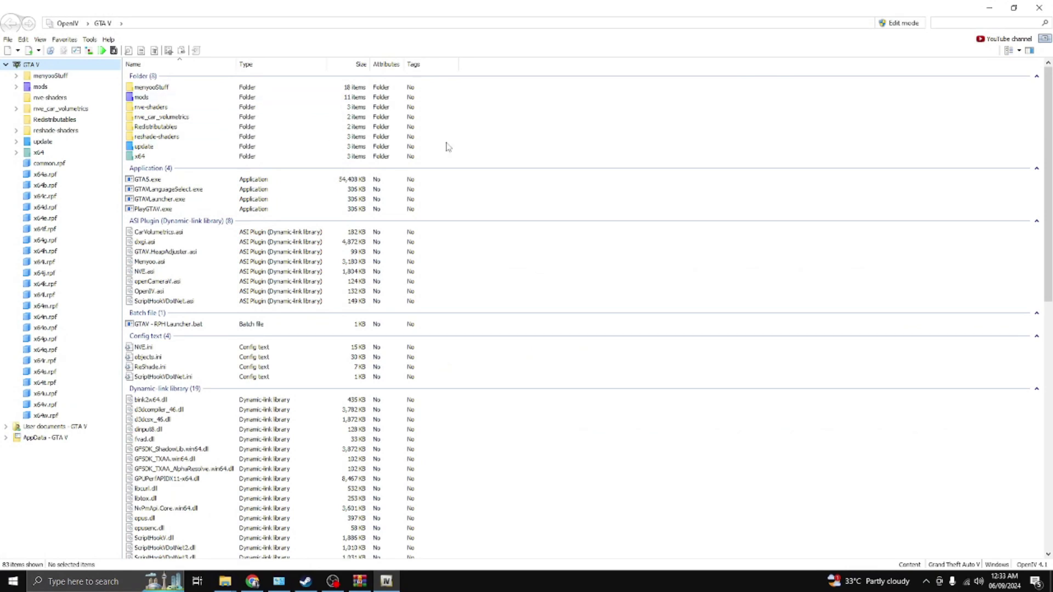
left_click(901, 23)
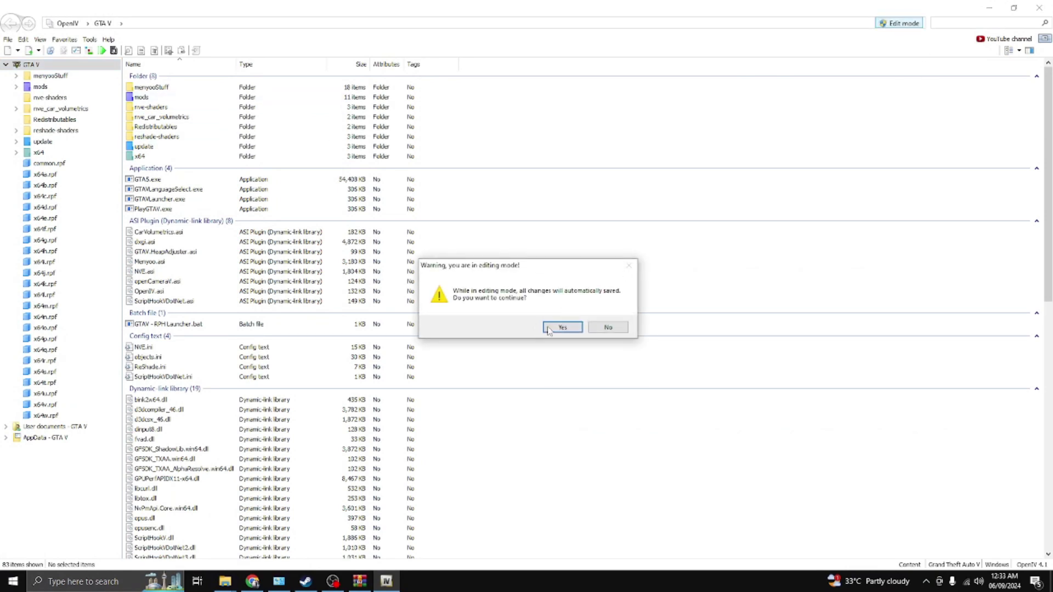
left_click(562, 327)
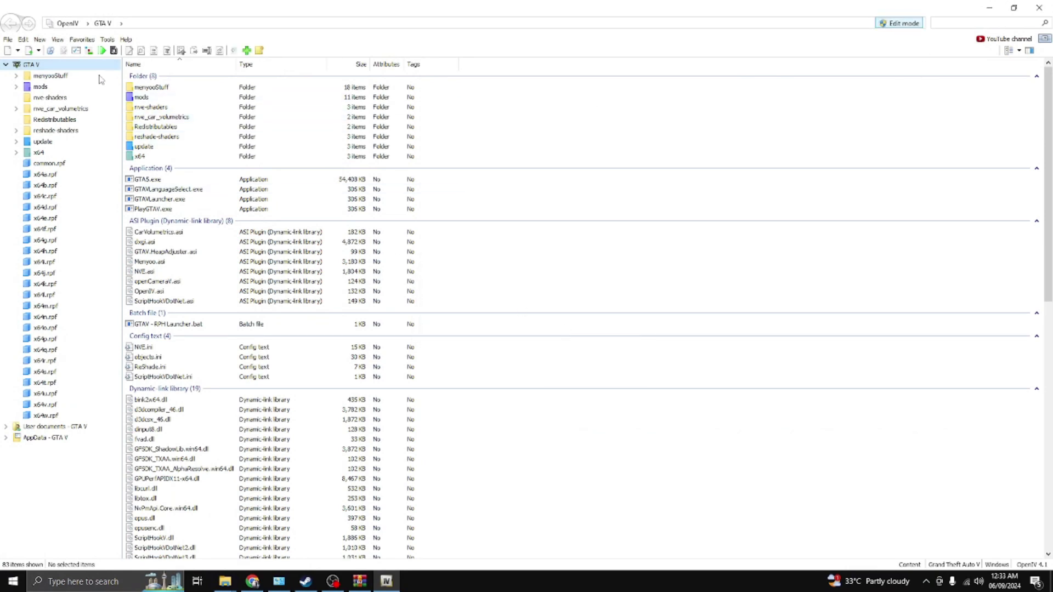
Confirm ASI Loader and OpenIV.ASI are installed in the ASI Manager.
left_click(78, 50)
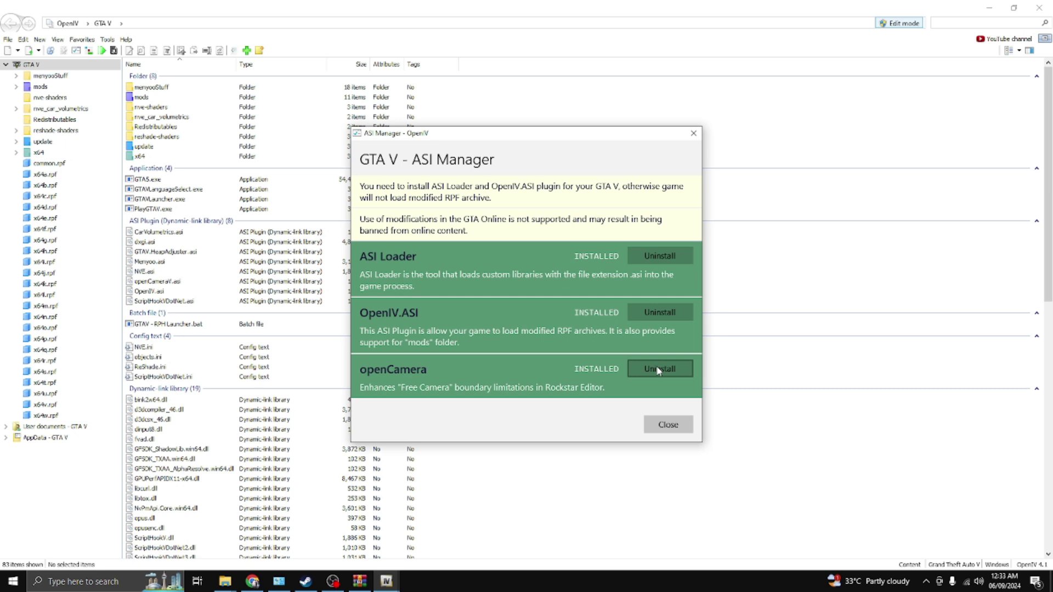
left_click(664, 425)
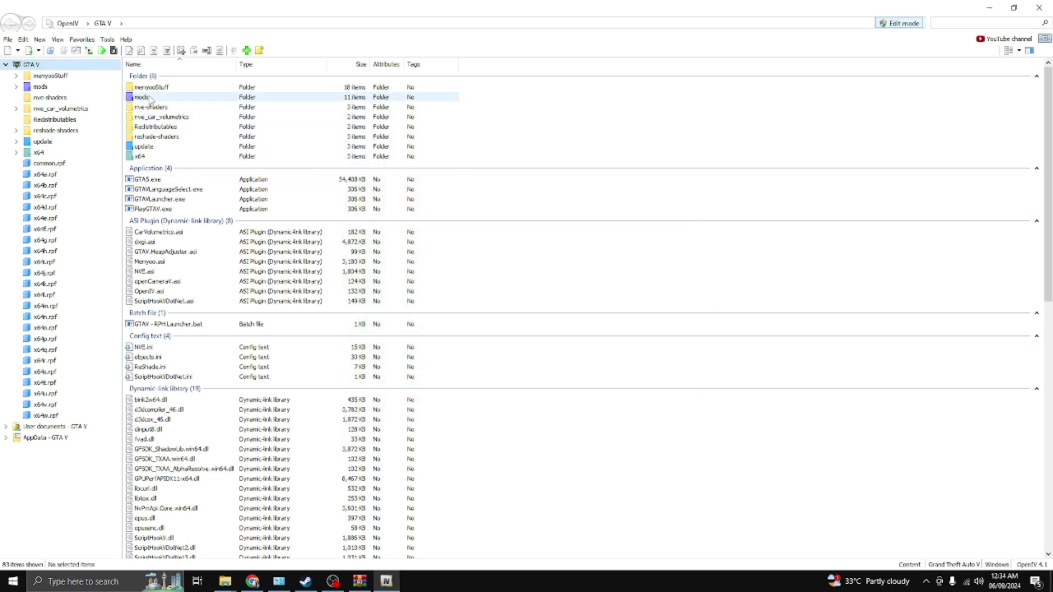
left_click(225, 581)
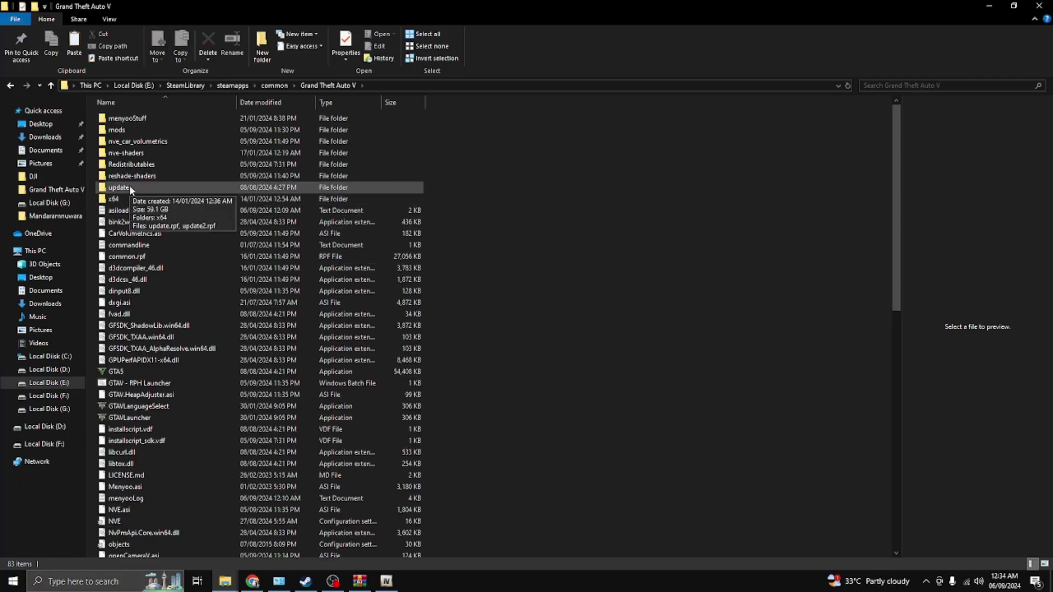
Copy the game's update folder and paste it inside the Grand Theft Auto V mods folder.
right_click(130, 186)
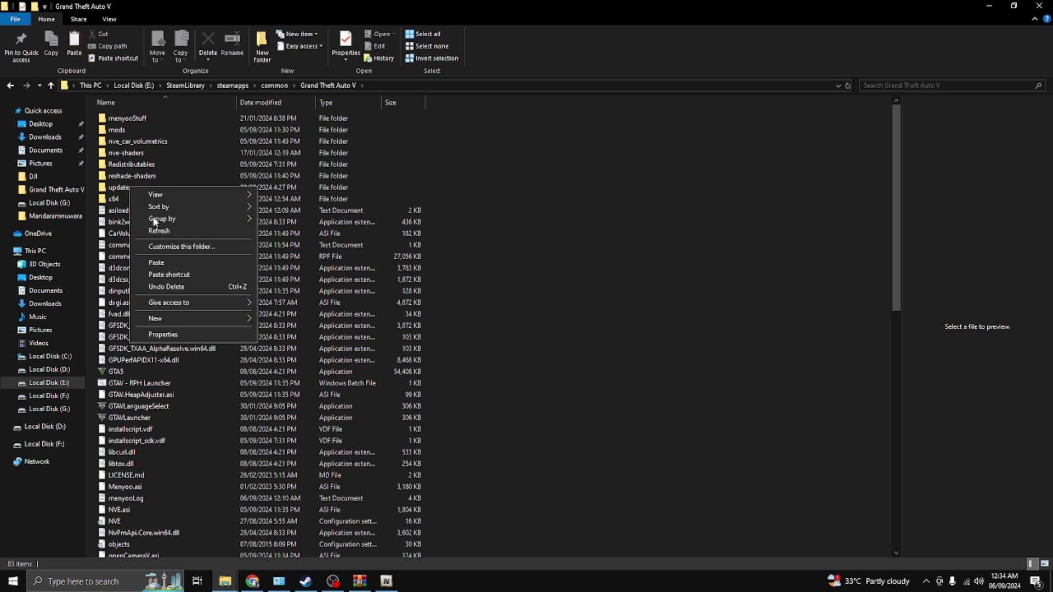
left_click(120, 188)
right_click(121, 188)
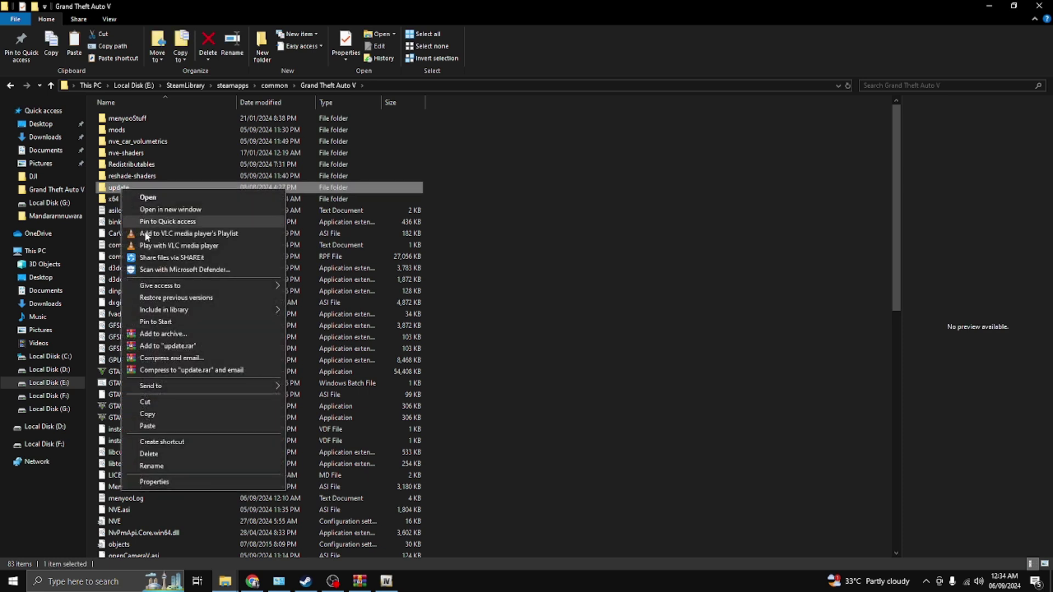
left_click(152, 415)
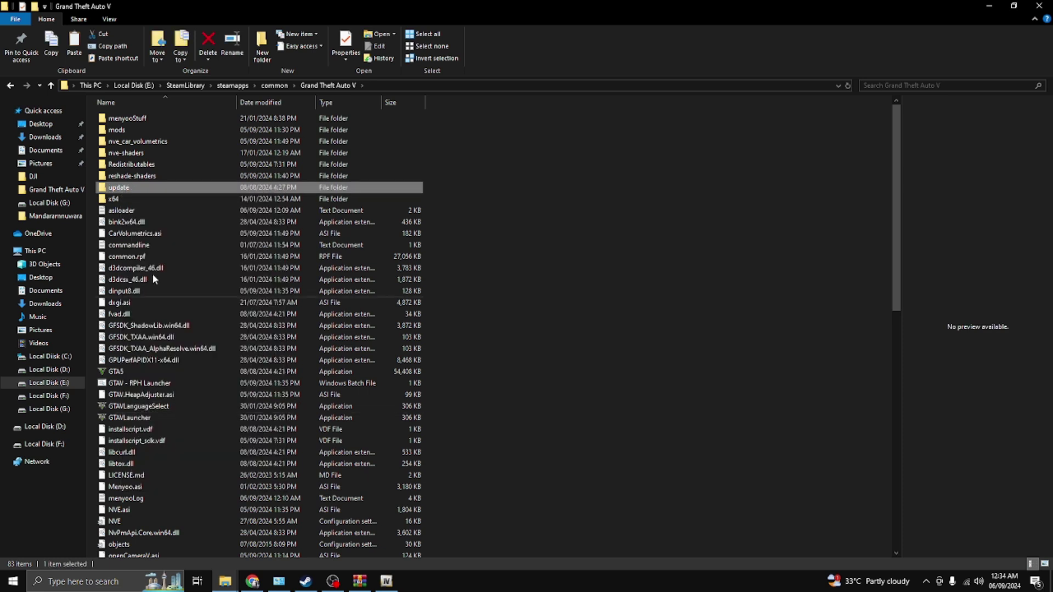
double_click(122, 130)
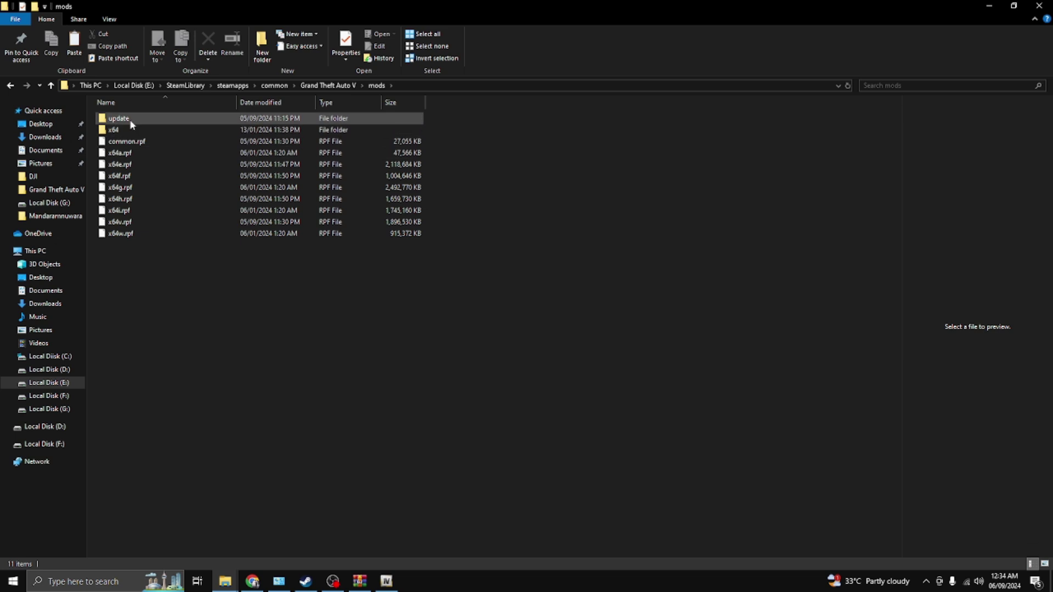
right_click(149, 285)
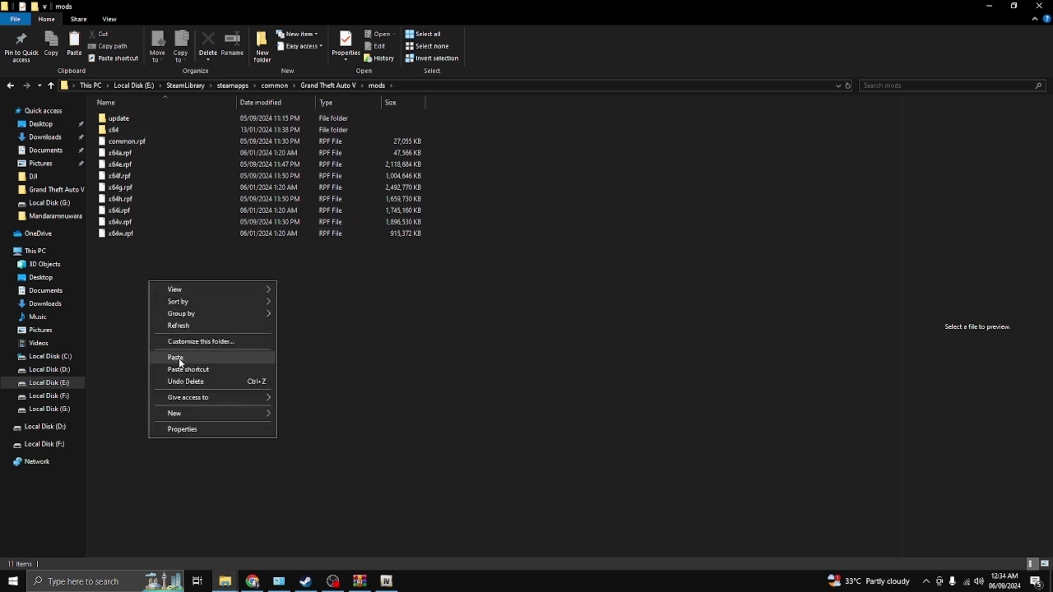
left_click(124, 120)
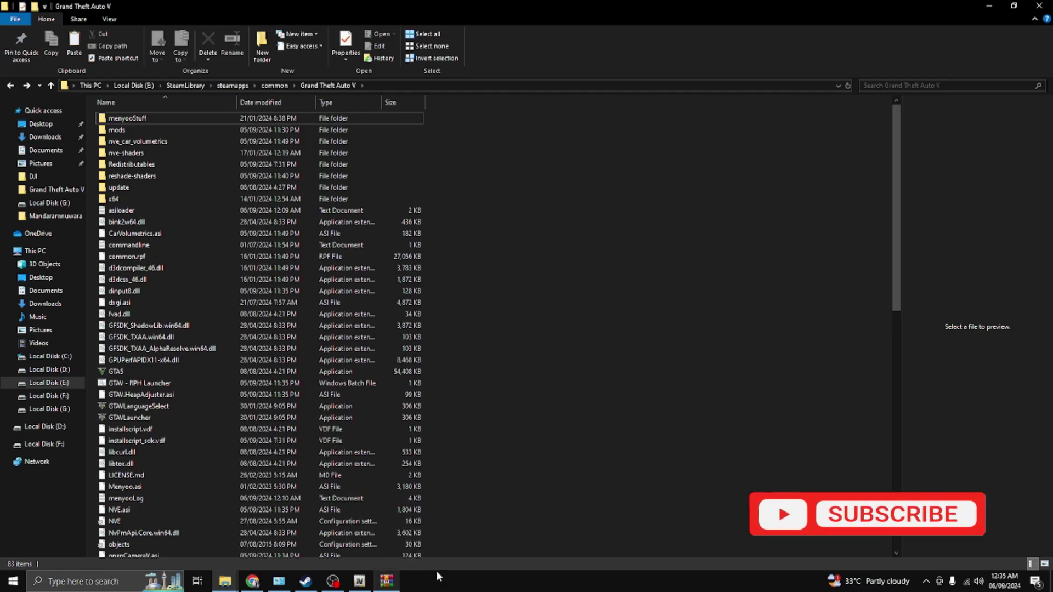
Copy ScriptHookV.dll and dinput8.dll from the ScriptHookV archive's bin folder into the game folder, replacing existing copies.
mouse_move(225, 581)
left_click(231, 556)
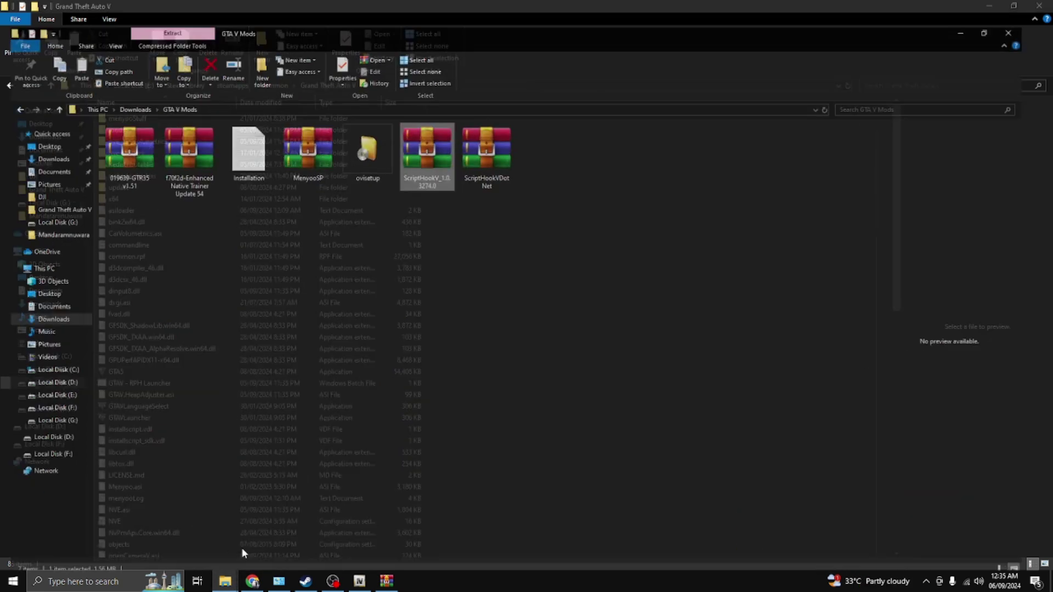
double_click(438, 146)
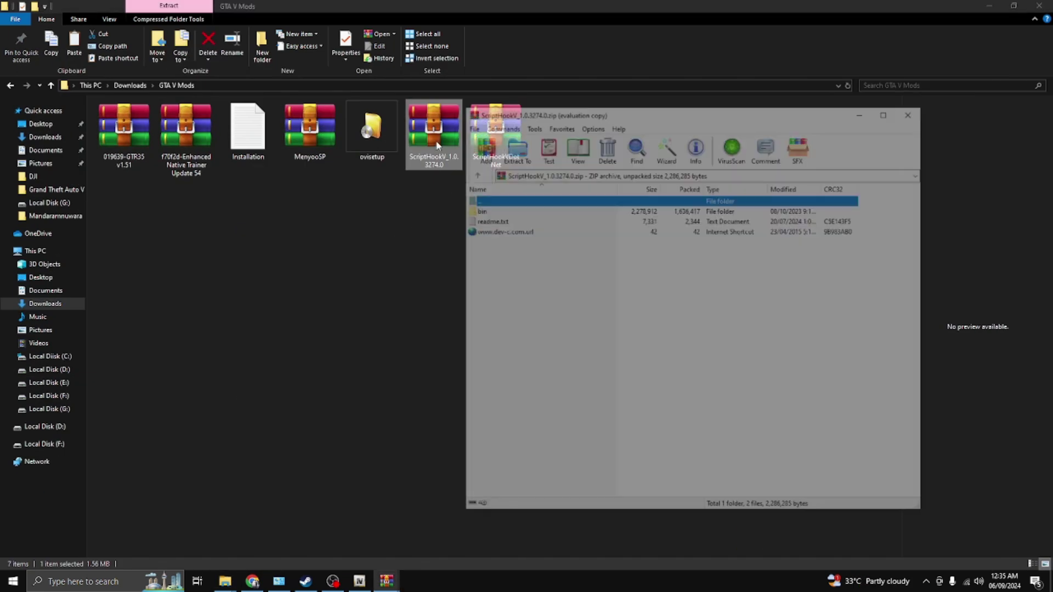
left_click(989, 5)
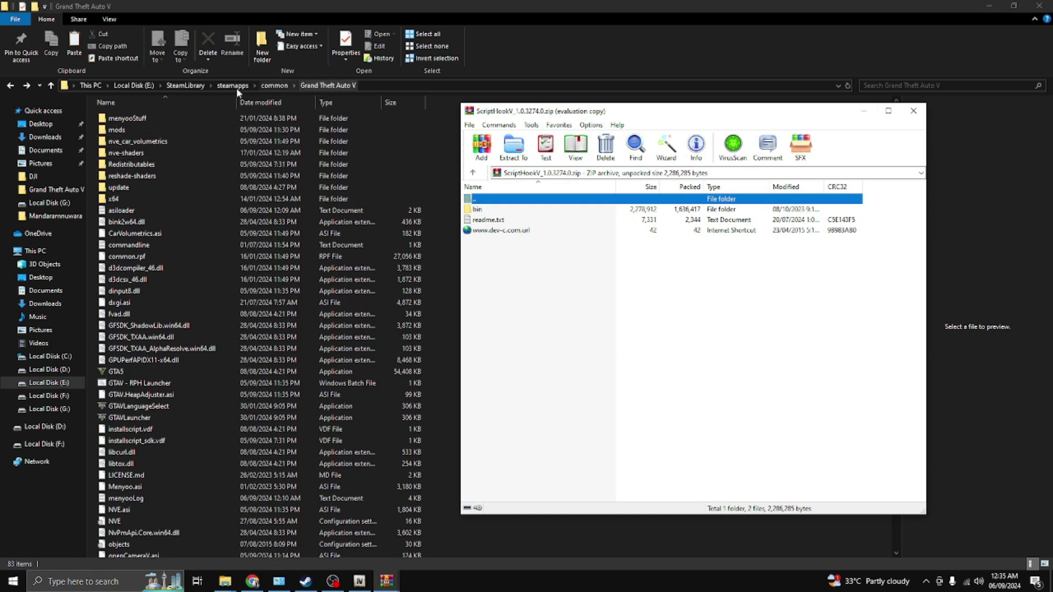
double_click(496, 211)
left_click(496, 264)
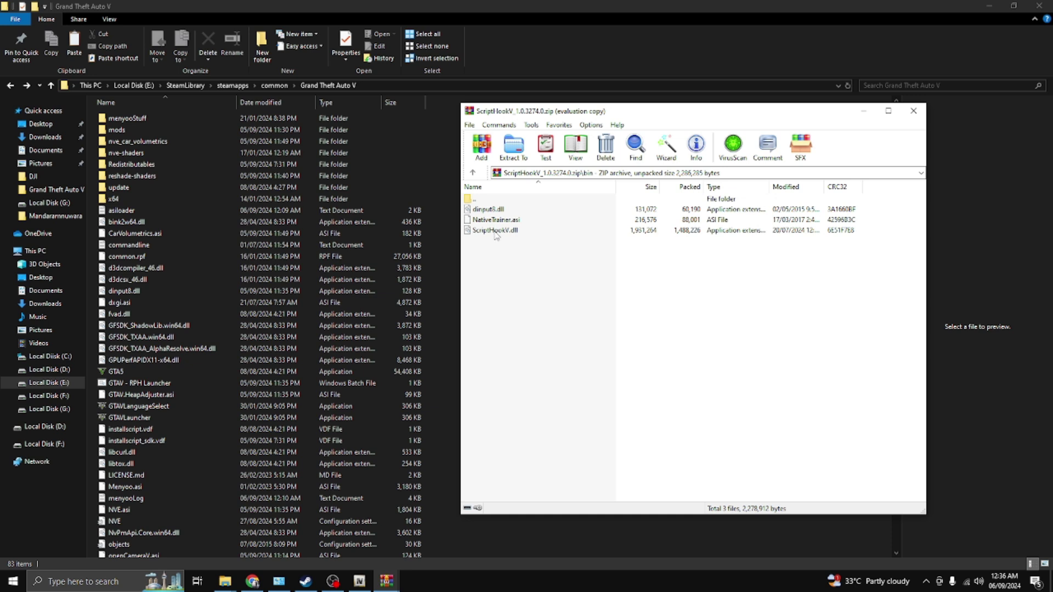
left_click(496, 231)
left_click(498, 212, "ctrl")
left_click_drag(500, 234, 342, 327)
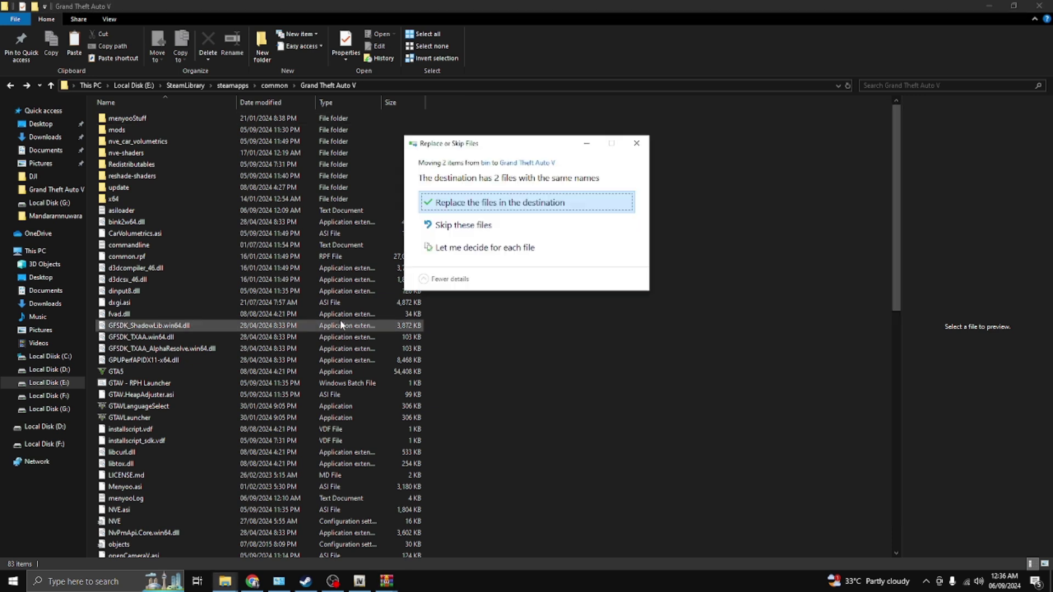
left_click(459, 210)
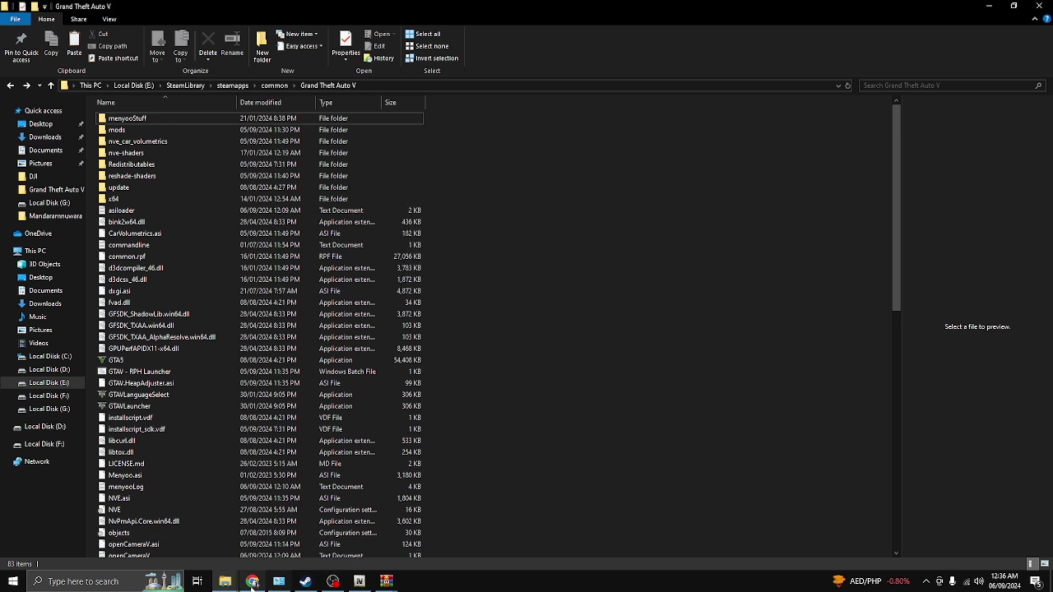
Drag the six ScriptHookVDotNet files into the Grand Theft Auto V folder, replacing existing copies.
left_click(225, 581)
left_click(244, 557)
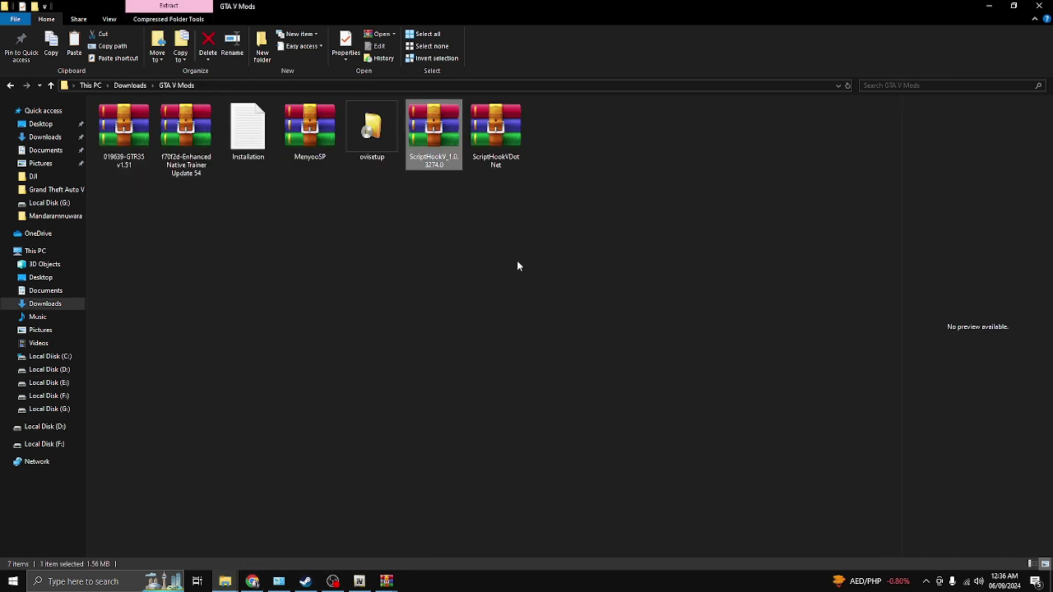
double_click(496, 129)
left_click_drag(508, 332, 507, 233)
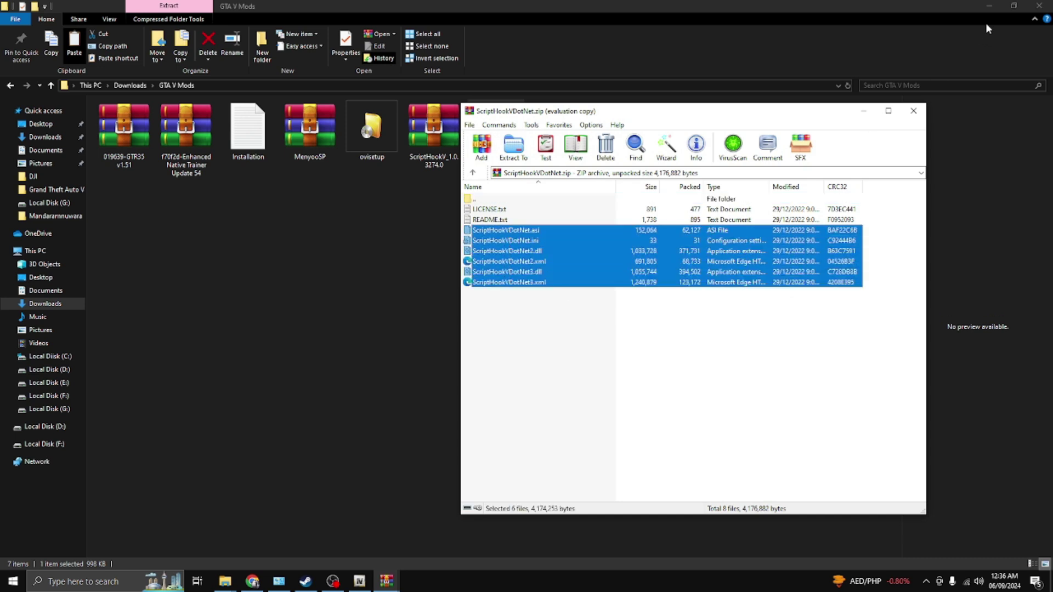
left_click(989, 6)
left_click_drag(418, 319, 378, 349)
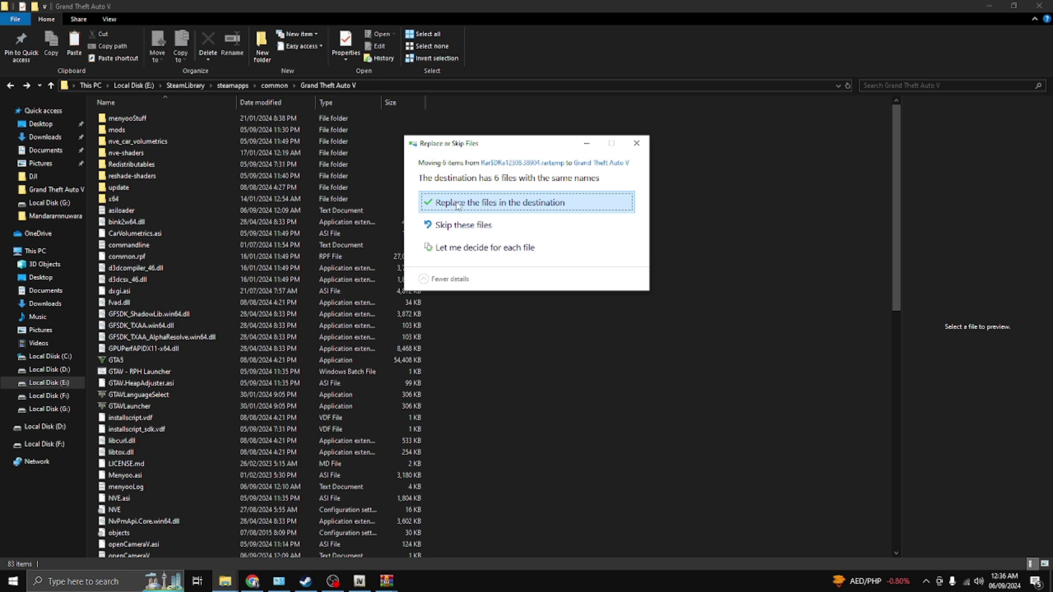
left_click(458, 204)
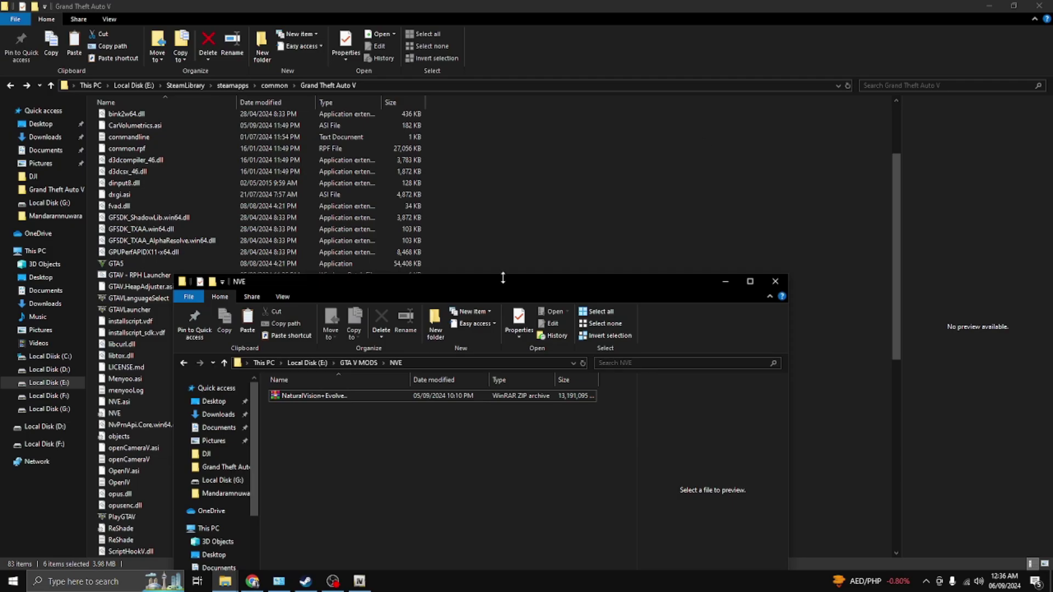
left_click_drag(503, 278, 743, 52)
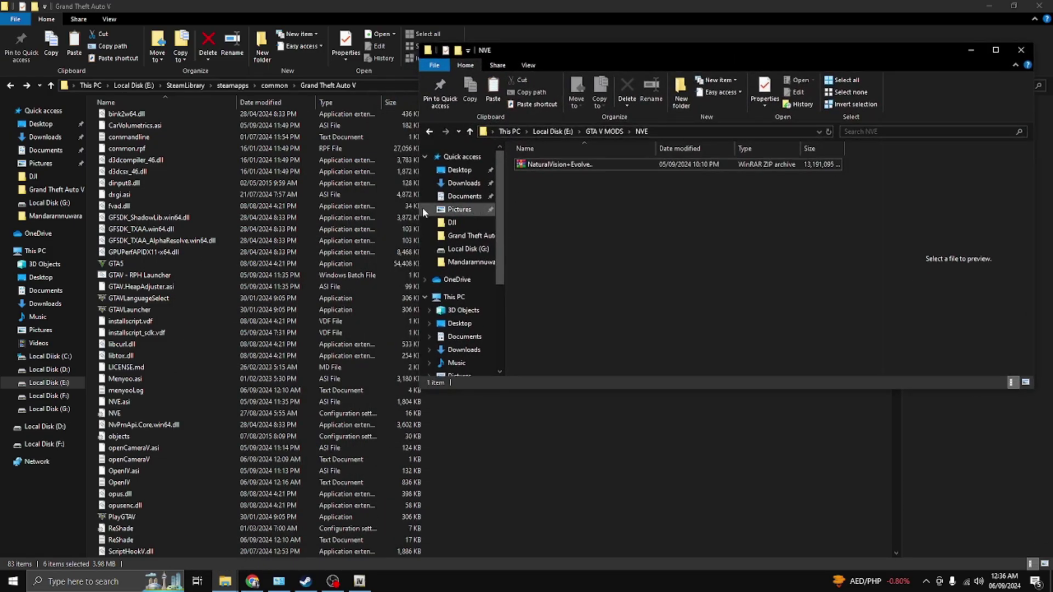
Open the NaturalVision Evolved archive and arrange its window beside OpenIV.
left_click_drag(421, 207, 611, 208)
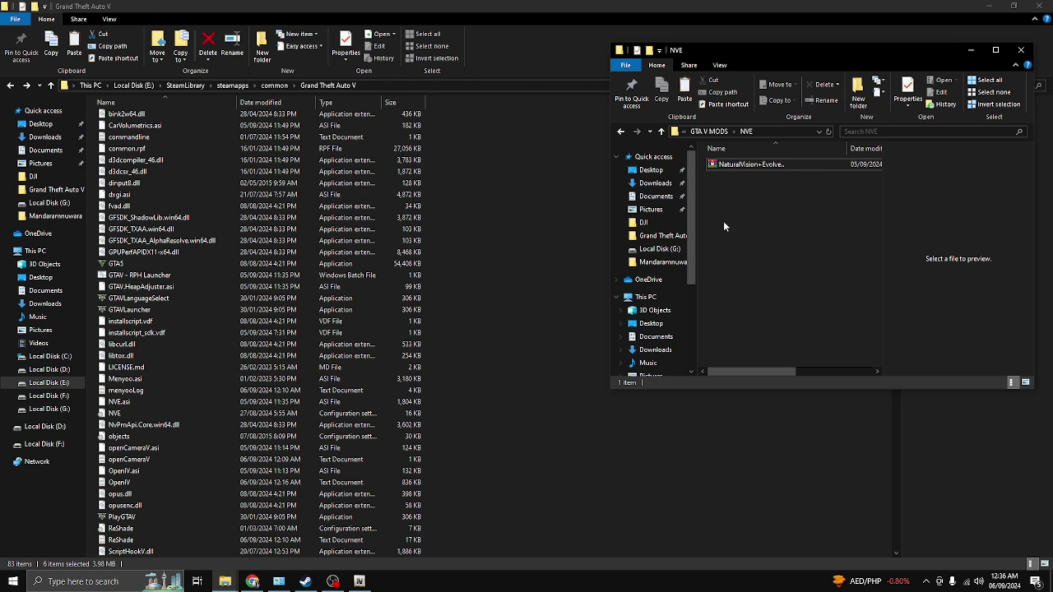
double_click(762, 165)
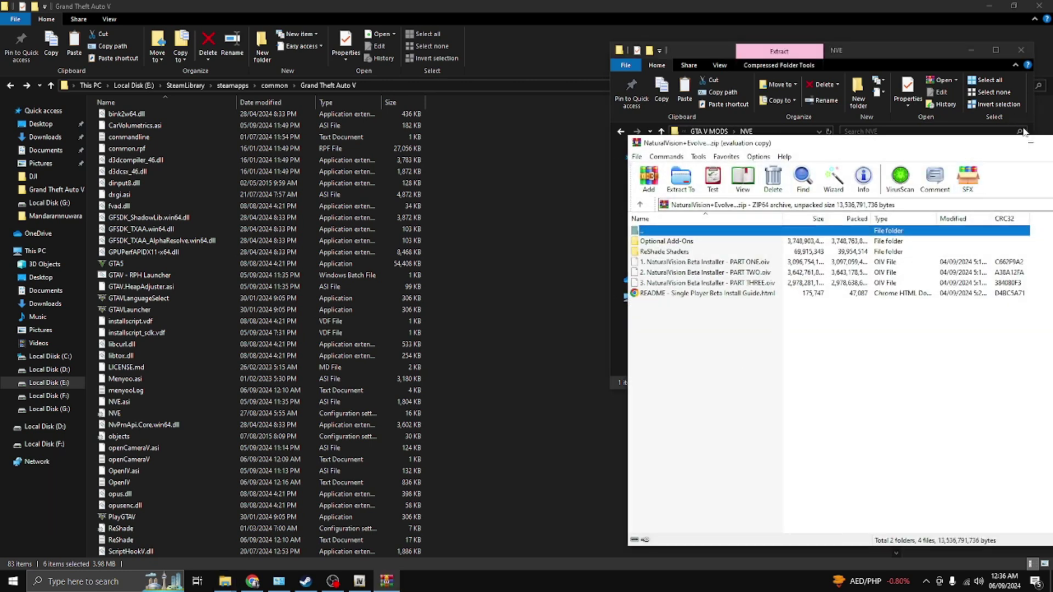
left_click_drag(1000, 147, 949, 34)
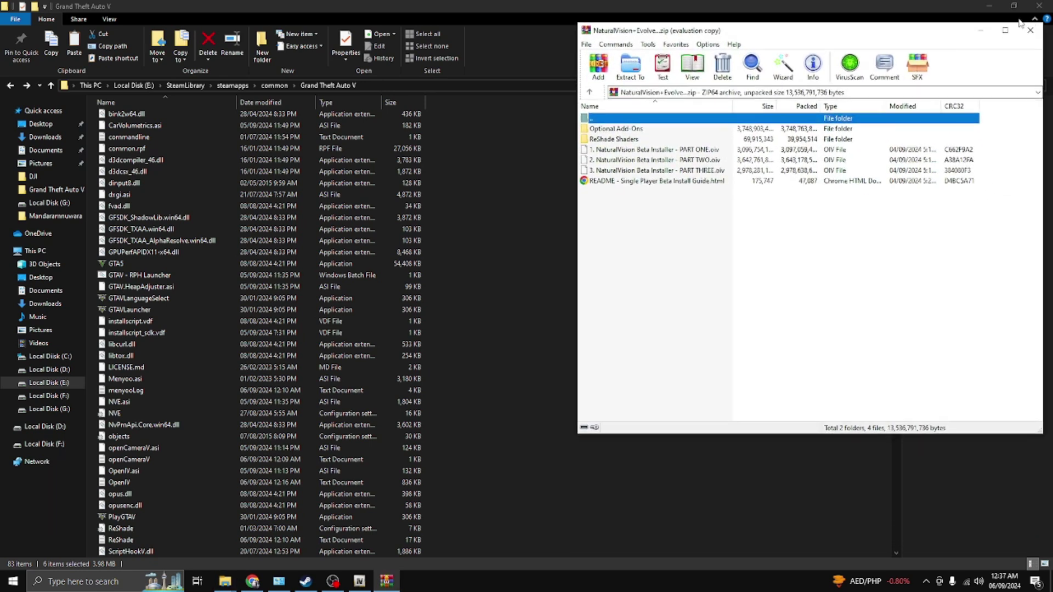
left_click(991, 7)
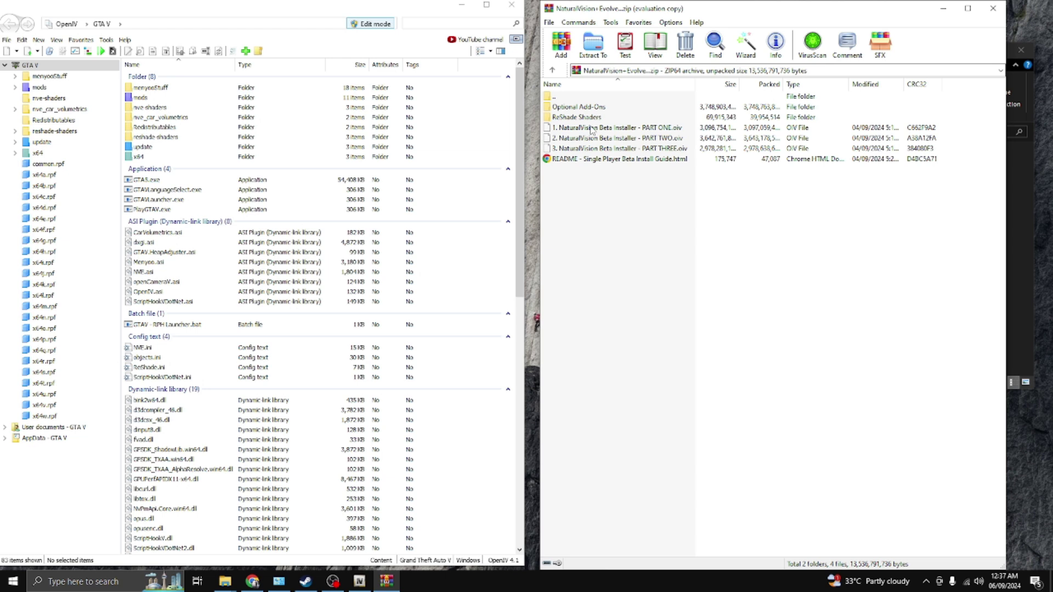
Load PART ONE.oiv into OpenIV and install it to the mods folder.
left_click(593, 130)
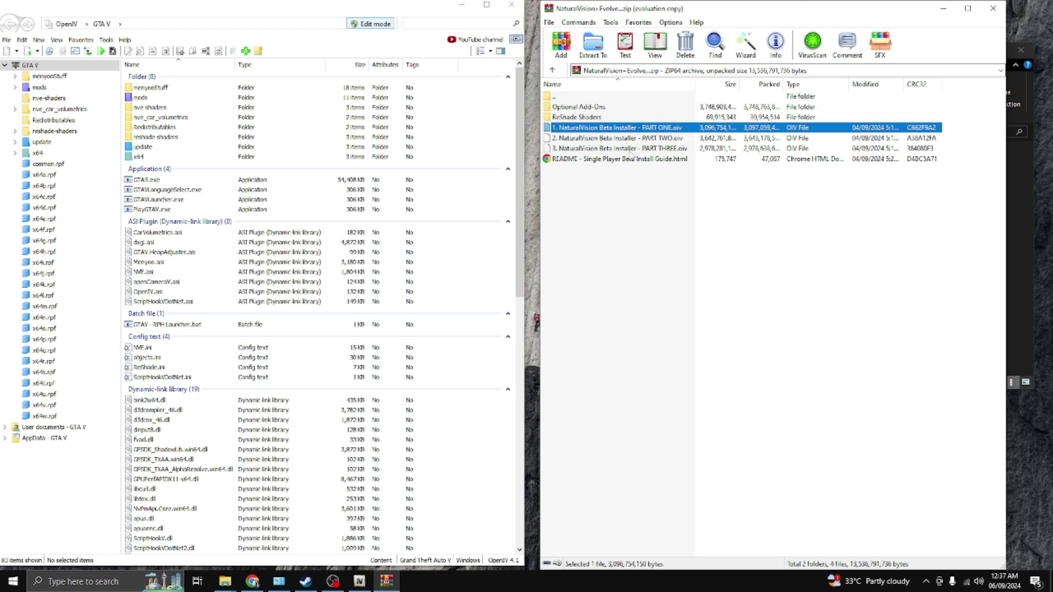
left_click_drag(595, 130, 384, 232)
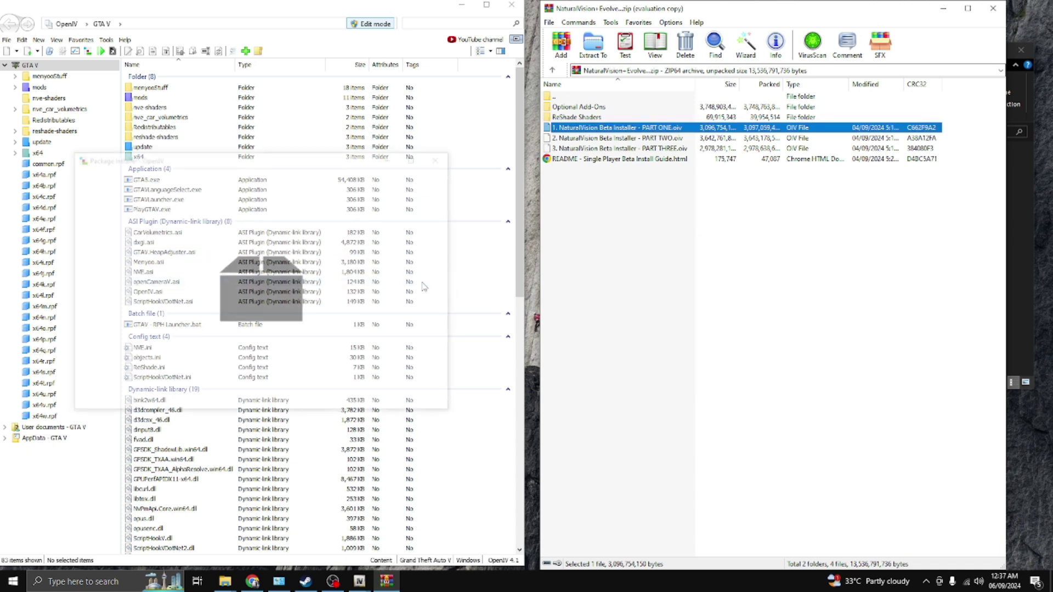
left_click(421, 243)
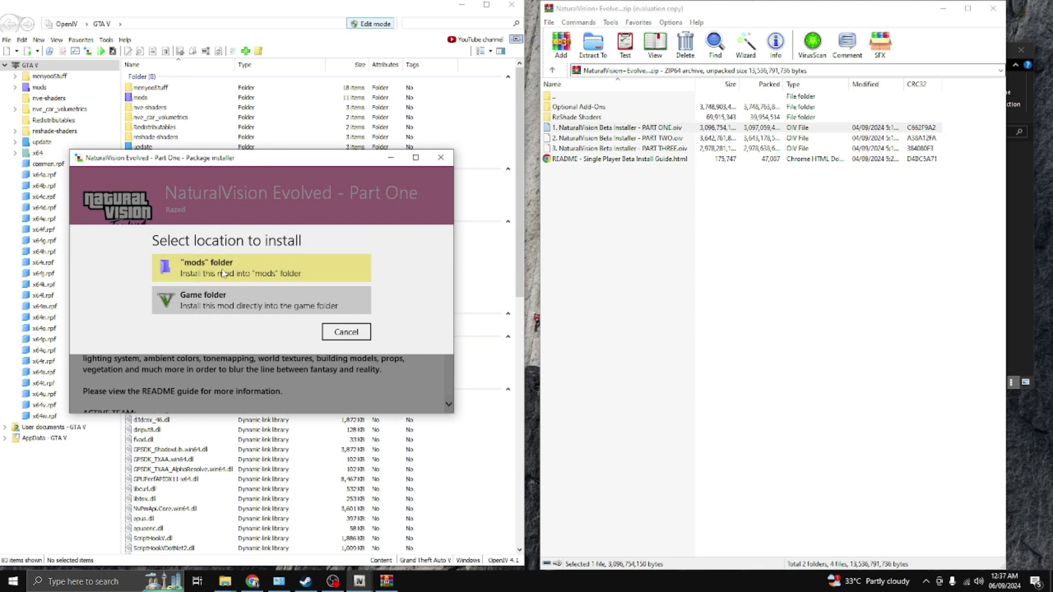
left_click(222, 271)
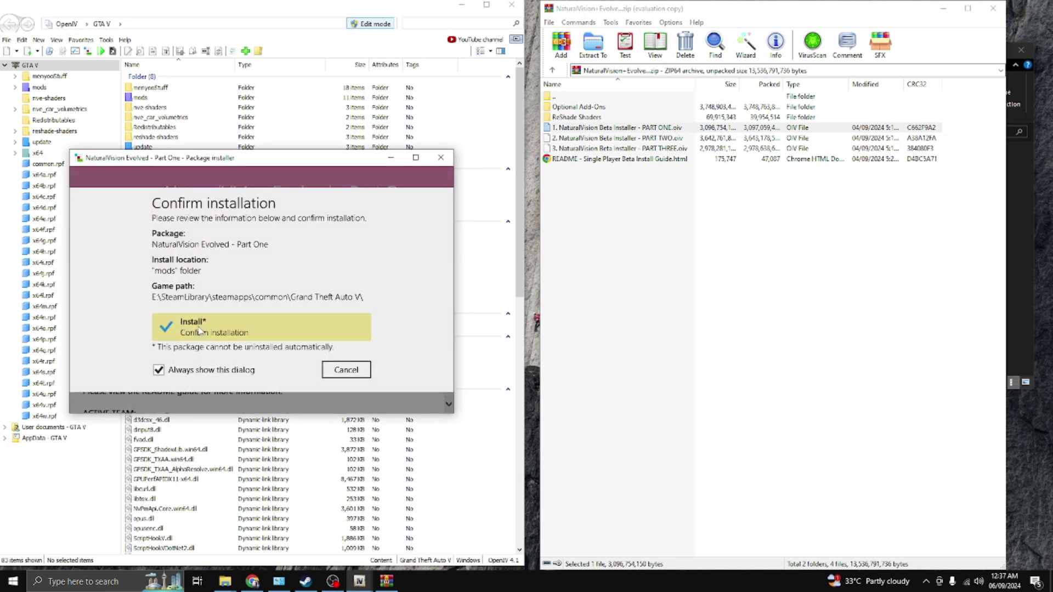
left_click(198, 331)
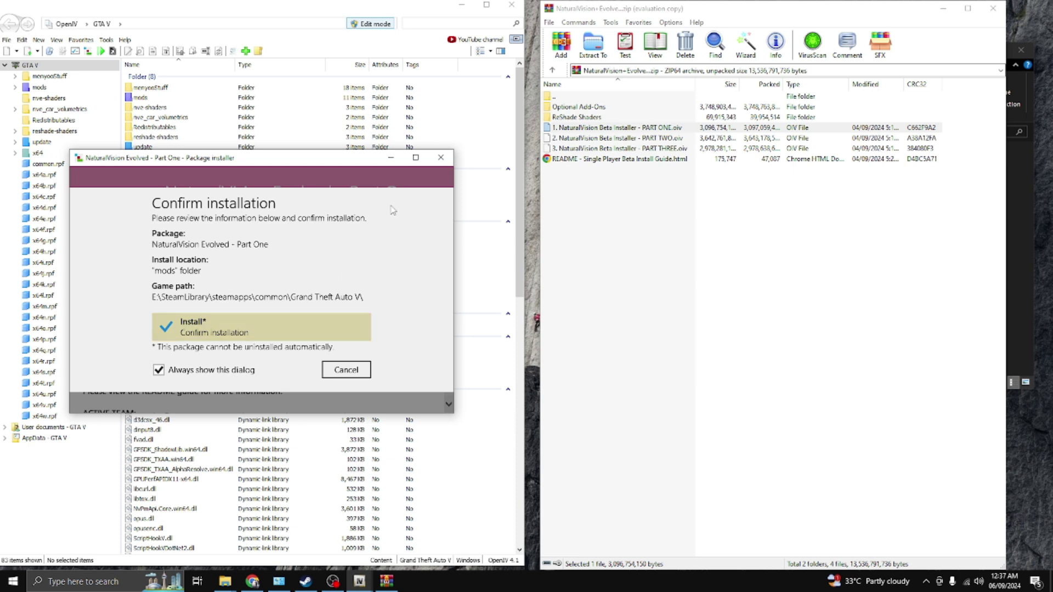
Install PART TWO.oiv from WinRAR into the mods folder with OpenIV's package installer.
left_click(583, 139)
left_click(413, 8)
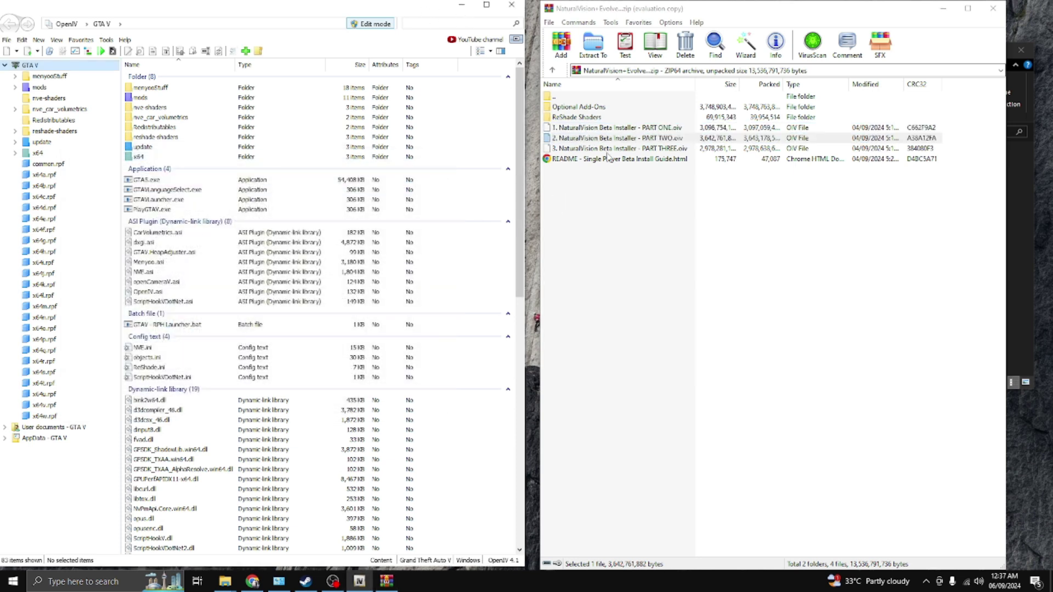
left_click_drag(603, 142, 430, 257)
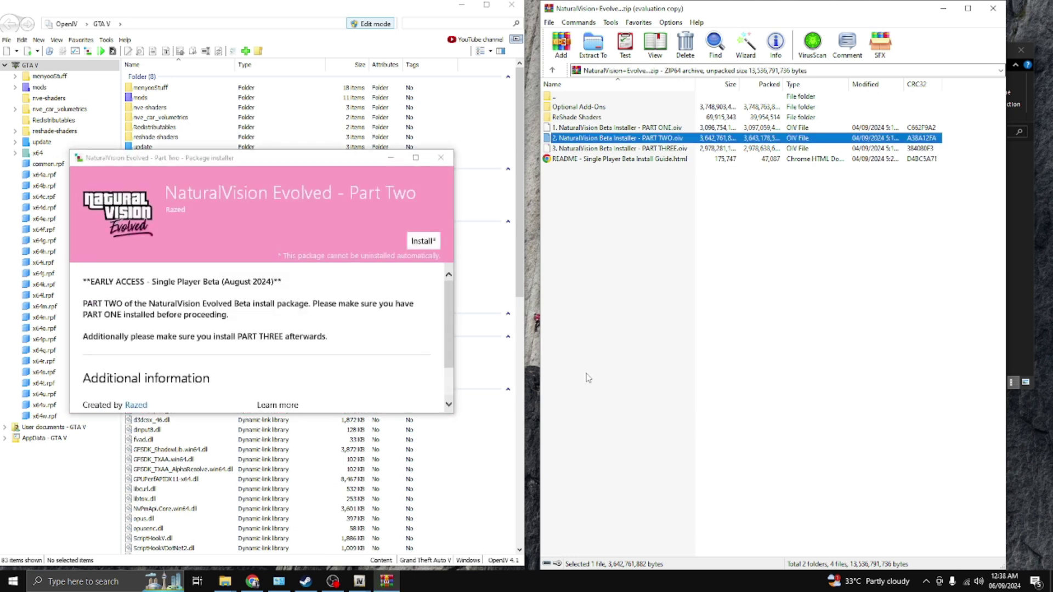
left_click(423, 242)
left_click(195, 264)
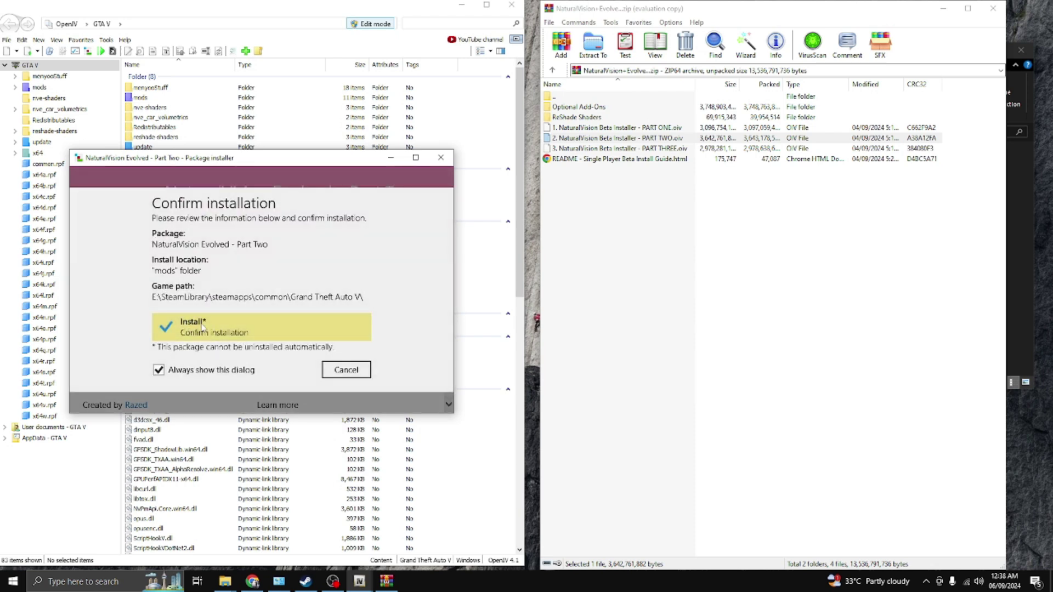
left_click(201, 328)
Install PART THREE.oiv into the mods folder, then clear the WinRAR file selection.
left_click_drag(561, 149, 414, 232)
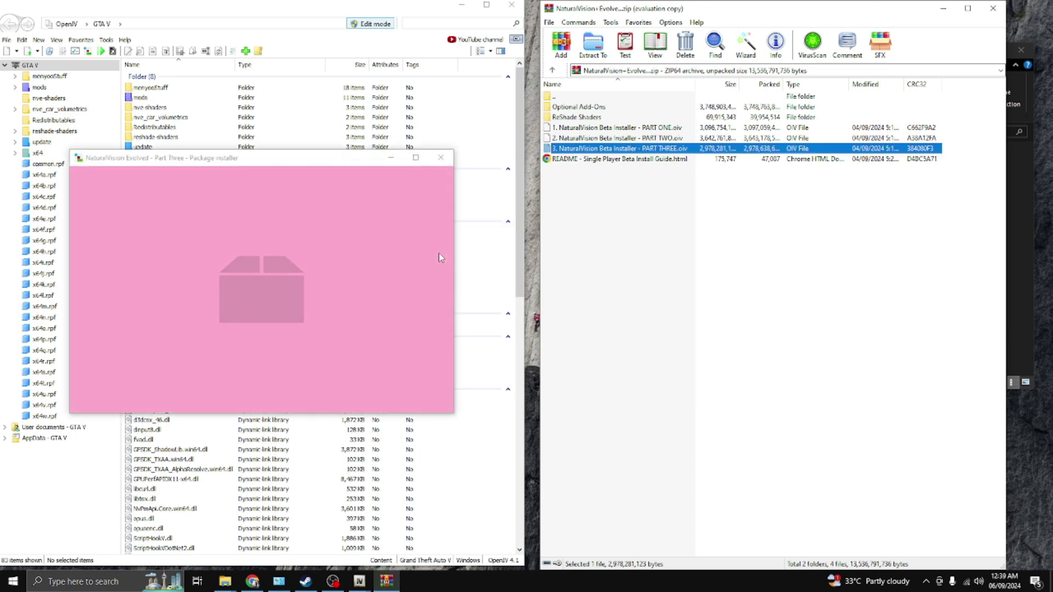
left_click(424, 241)
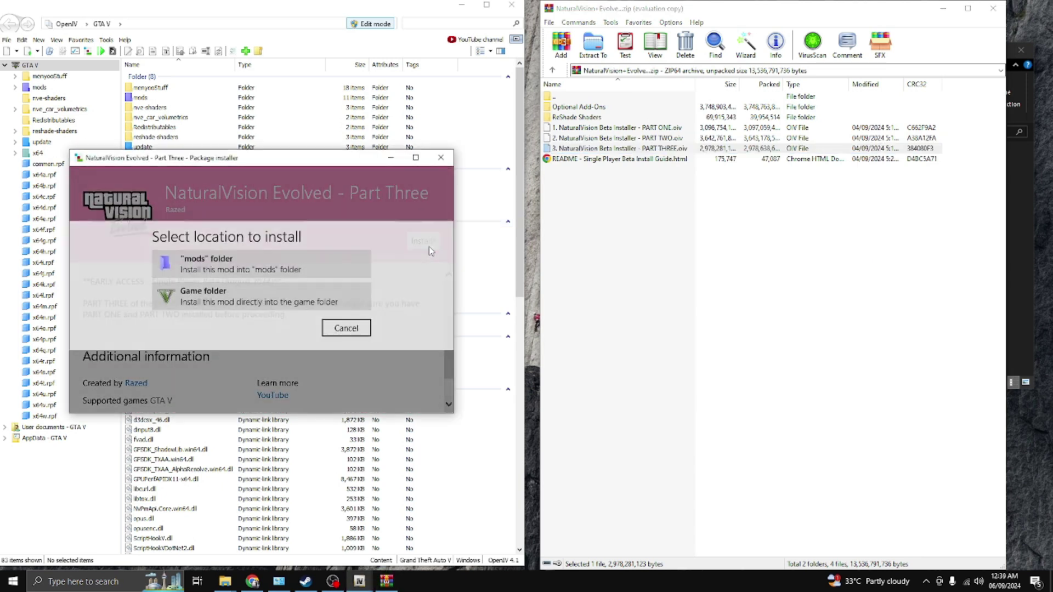
left_click(236, 267)
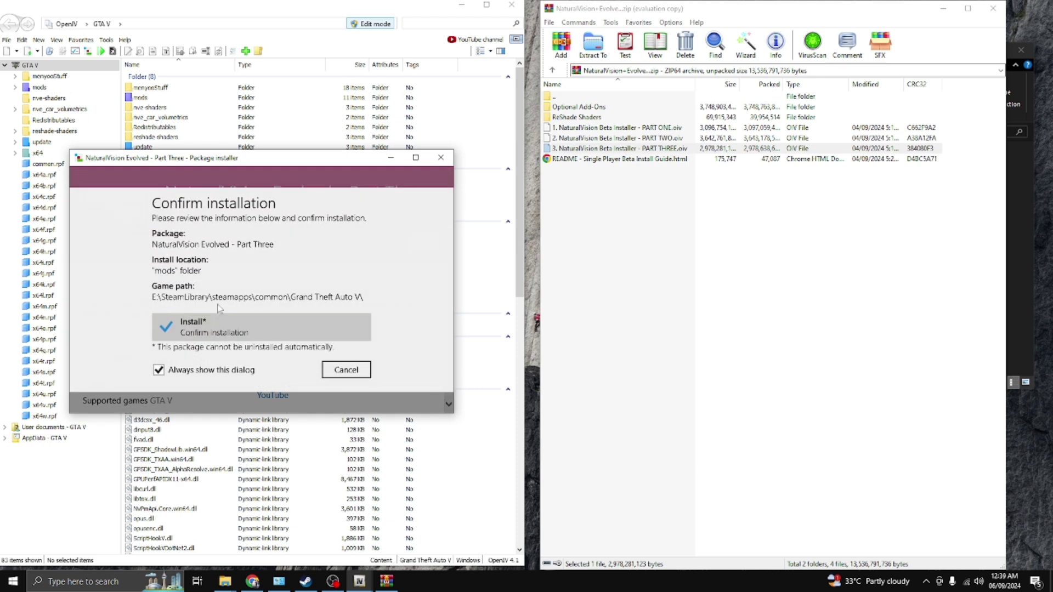
left_click(209, 331)
left_click(624, 273)
Look over the archive's ReShade Shaders files, then go to Optional Add-Ons > 1. Performance Boost.
double_click(583, 120)
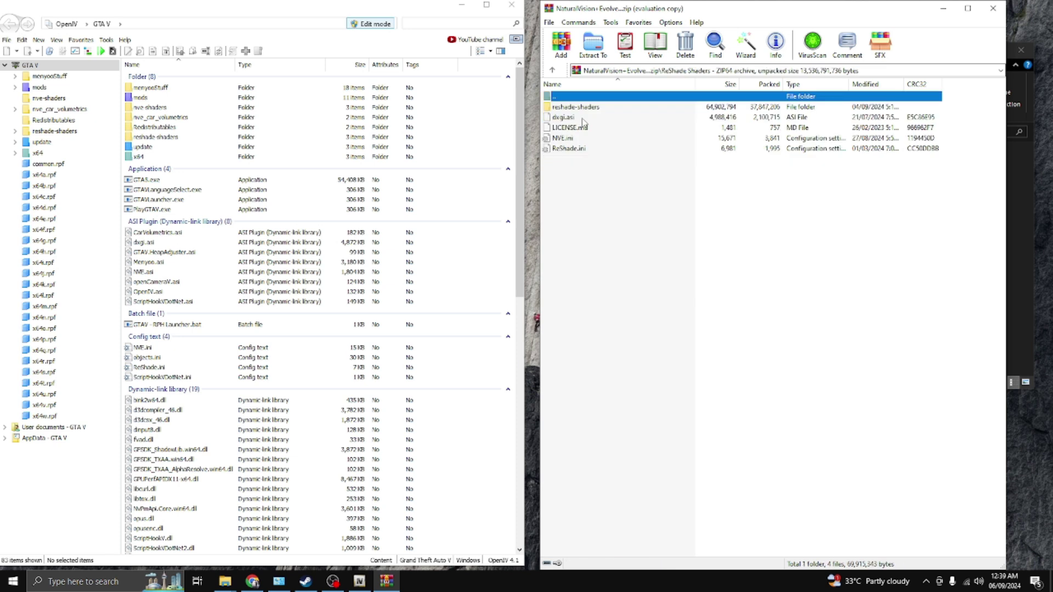
left_click_drag(569, 185, 360, 256)
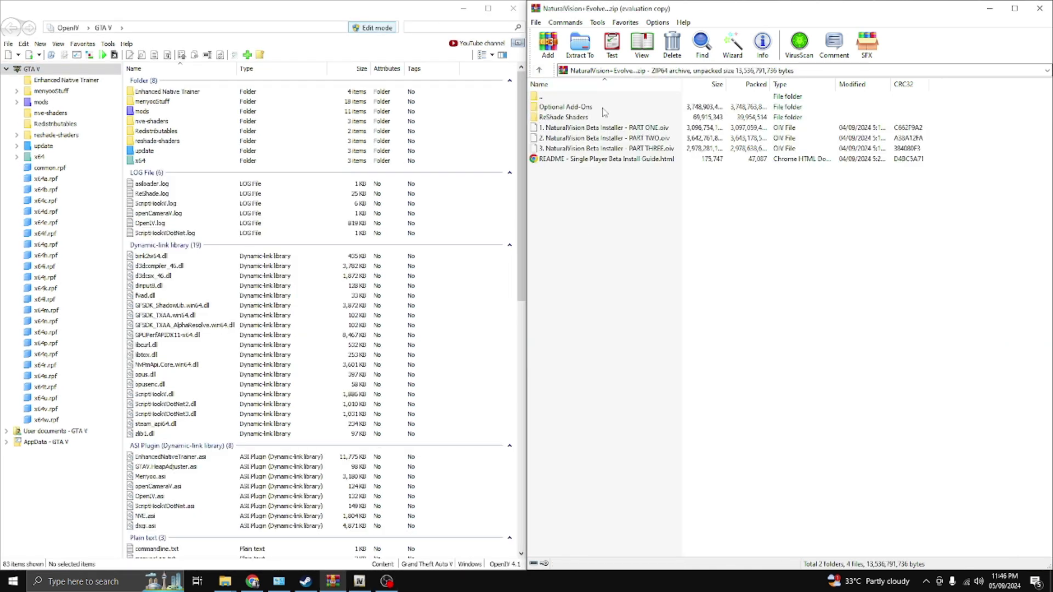
double_click(581, 109)
double_click(581, 107)
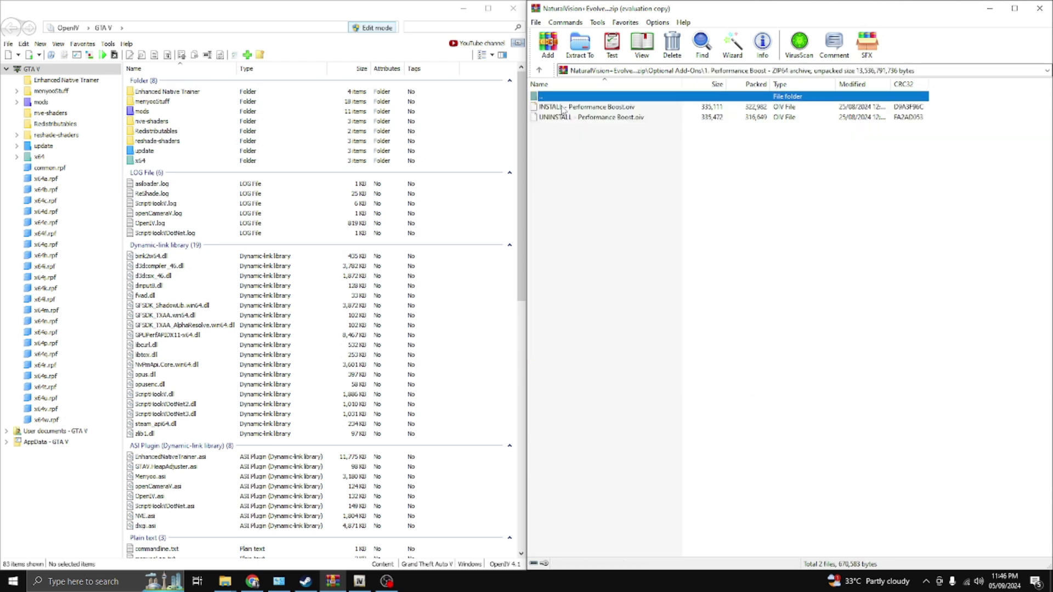
Install 'INSTALL - Performance Boost.oiv' into the mods folder and return to the Optional Add-Ons list.
left_click(564, 108)
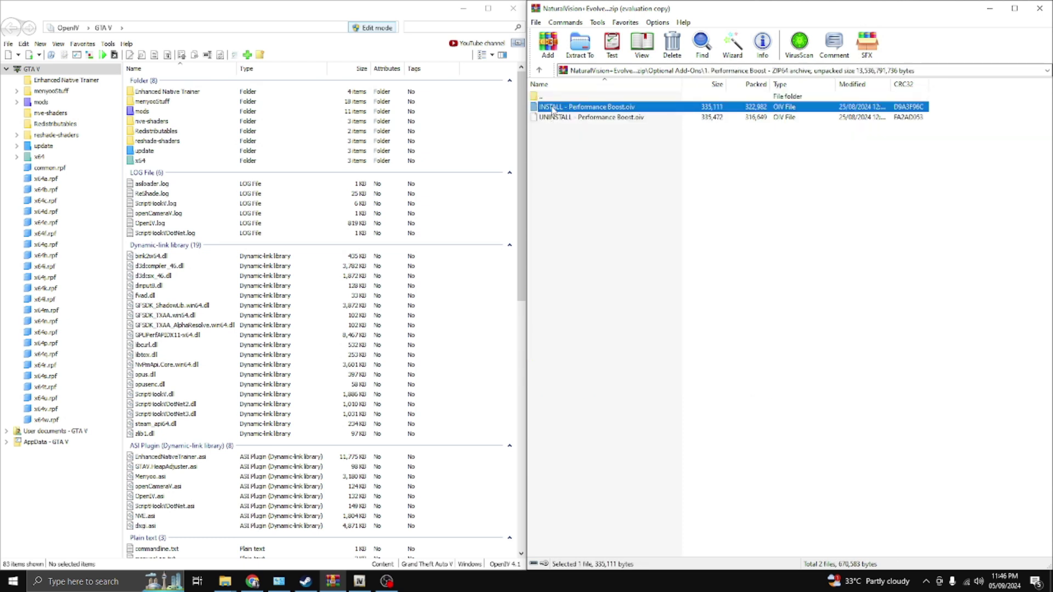
double_click(559, 108)
left_click(225, 299)
left_click(258, 308)
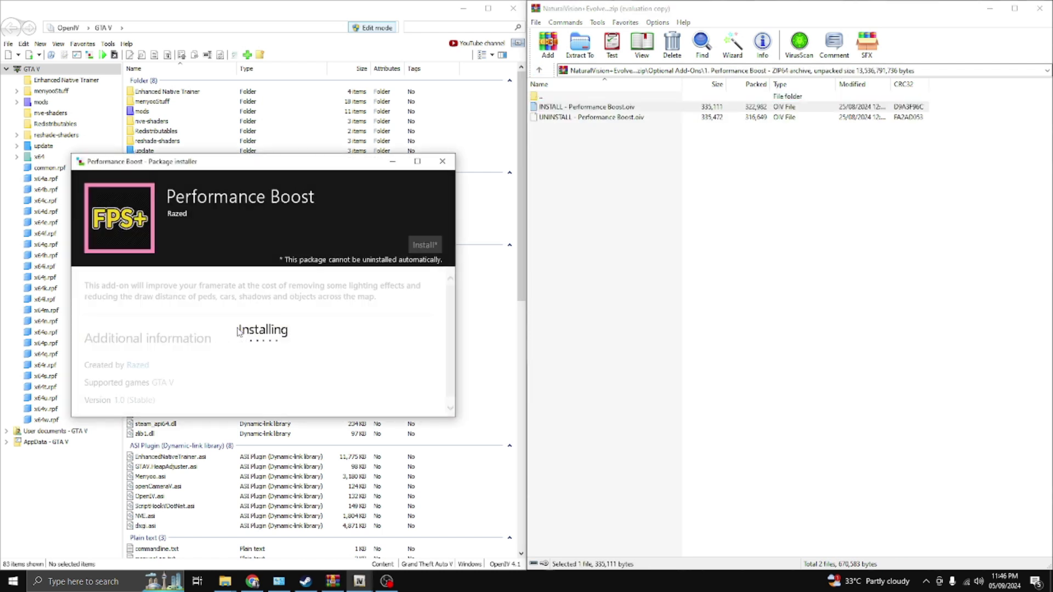
left_click(395, 396)
left_click(540, 70)
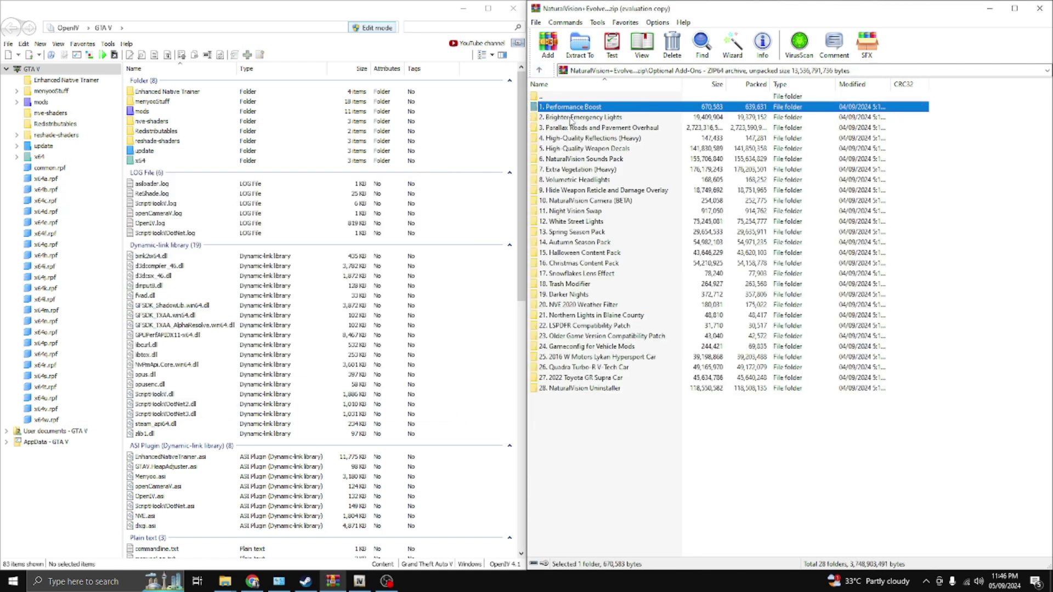